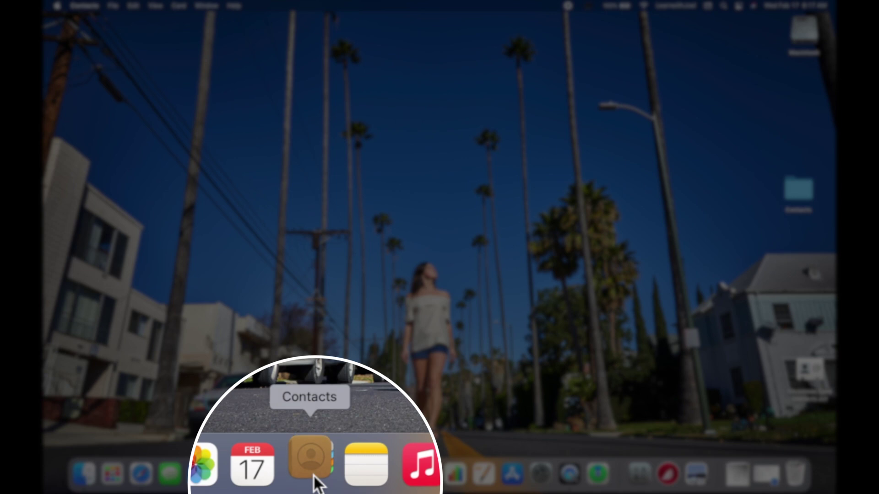
Step: Open Contacts, view Tech Giants, then Bart, Homer and Lisa Sampson's cards in Sampson Family
left_click(313, 475)
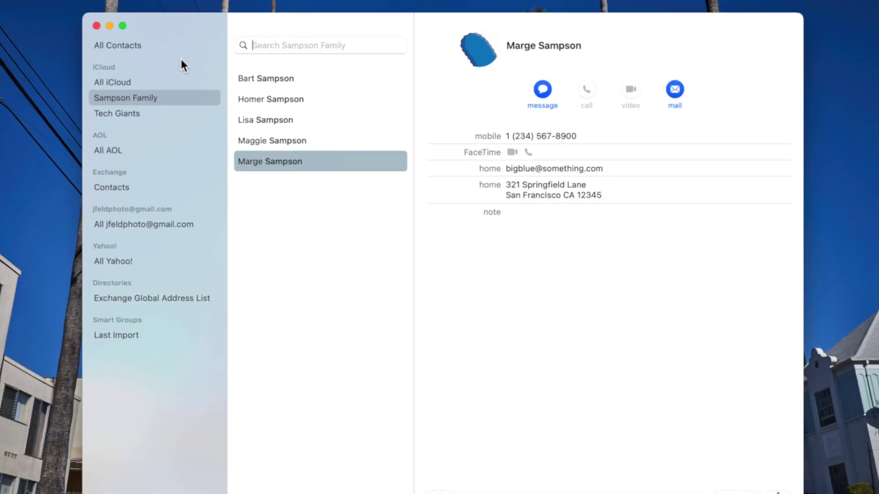
left_click(161, 112)
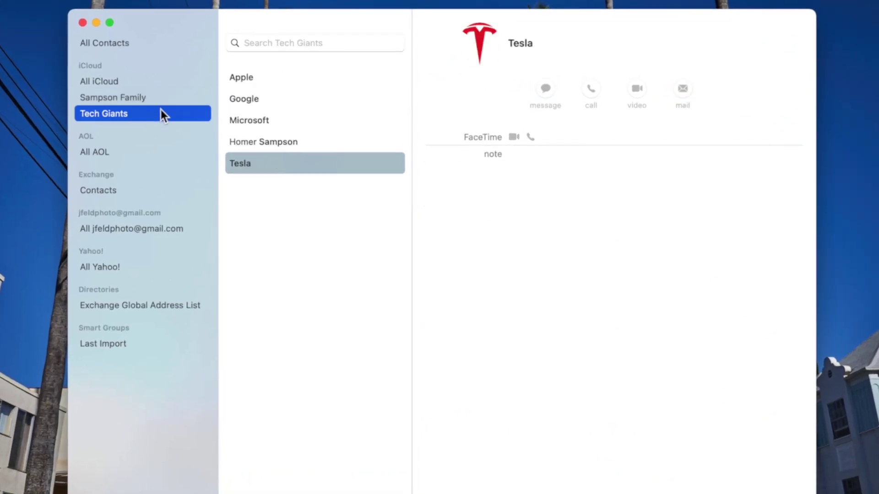
left_click(147, 101)
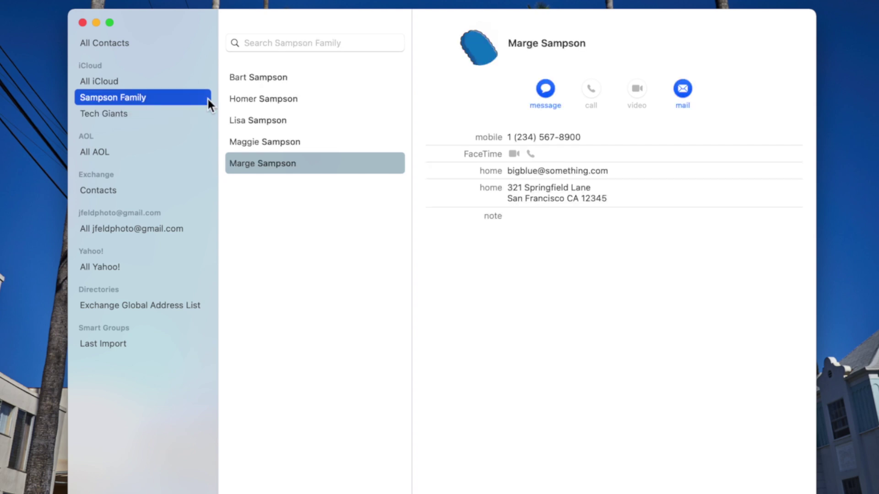
left_click(285, 87)
left_click(267, 99)
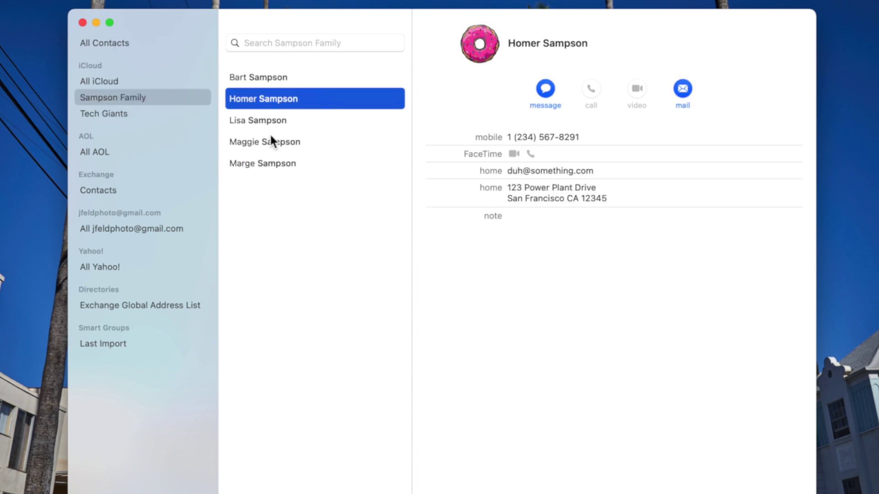
left_click(267, 121)
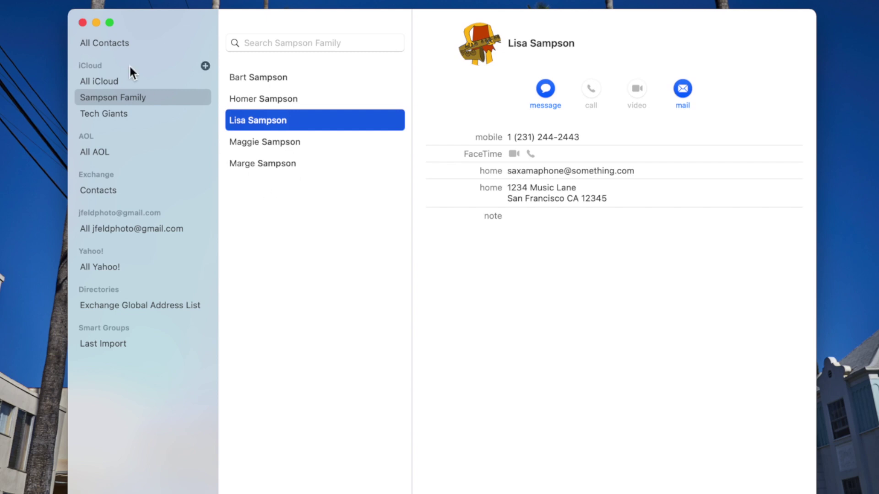
Step: Browse the Homer, Microsoft, Google, Apple and Lisa Sampson cards, ending on All iCloud
left_click(106, 82)
left_click(145, 115)
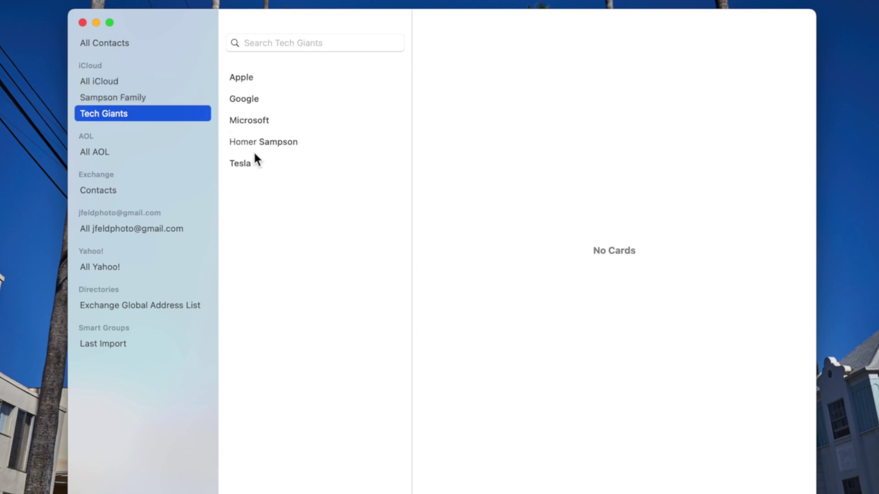
left_click(264, 146)
left_click(254, 121)
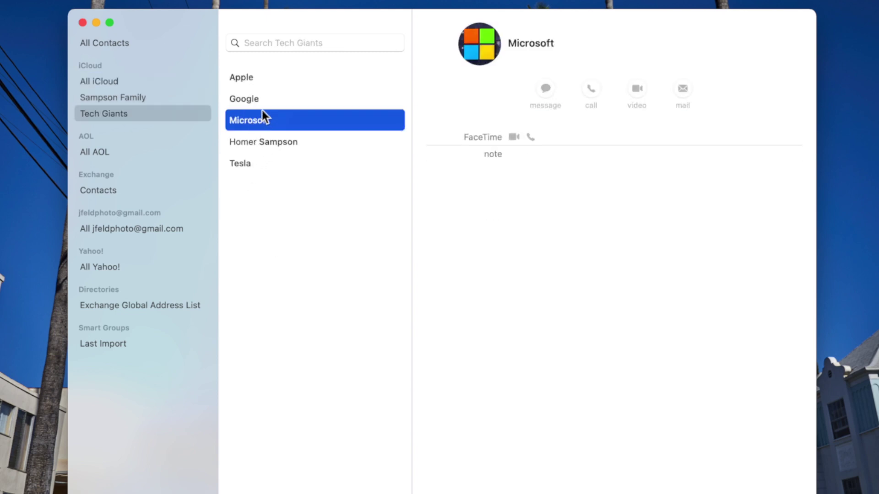
left_click(262, 98)
left_click(253, 79)
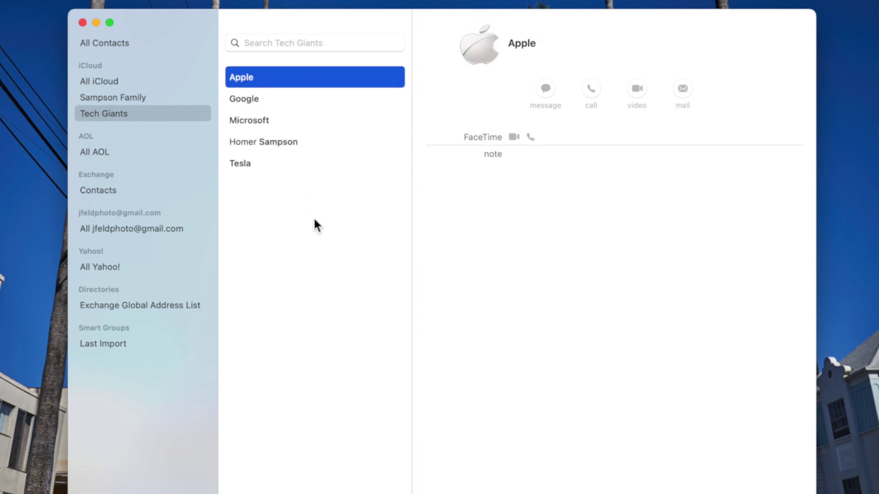
left_click(110, 99)
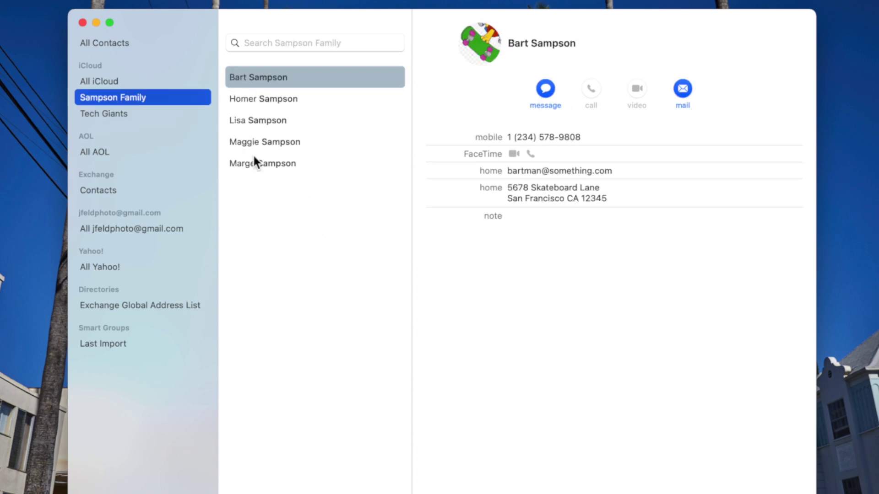
left_click(331, 120)
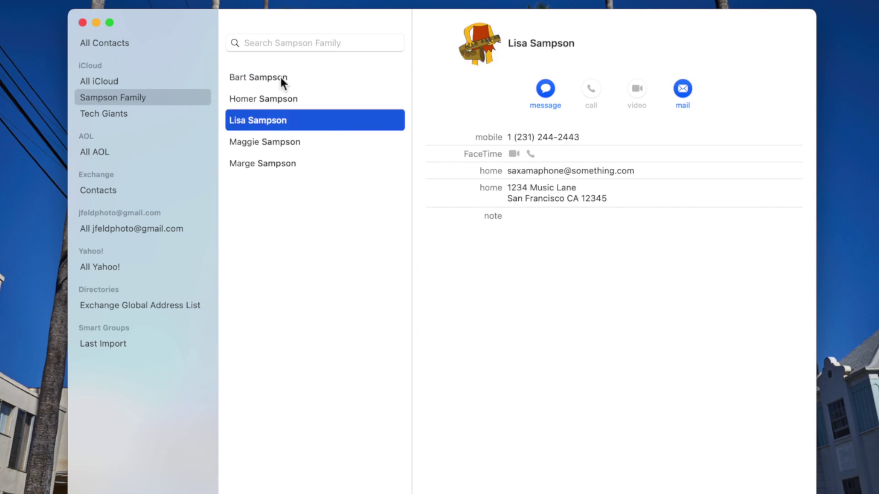
left_click(113, 84)
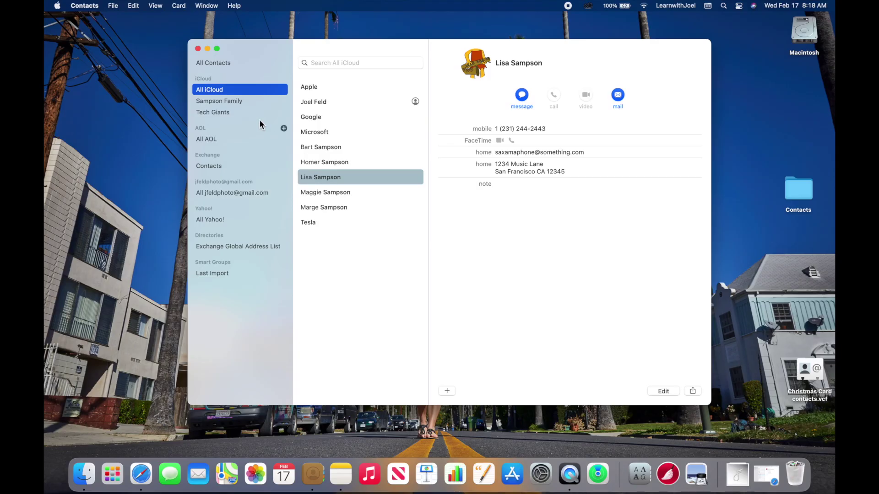
Step: Show the Sampson Family group and select all five of its cards with Edit > Select All
left_click(231, 101)
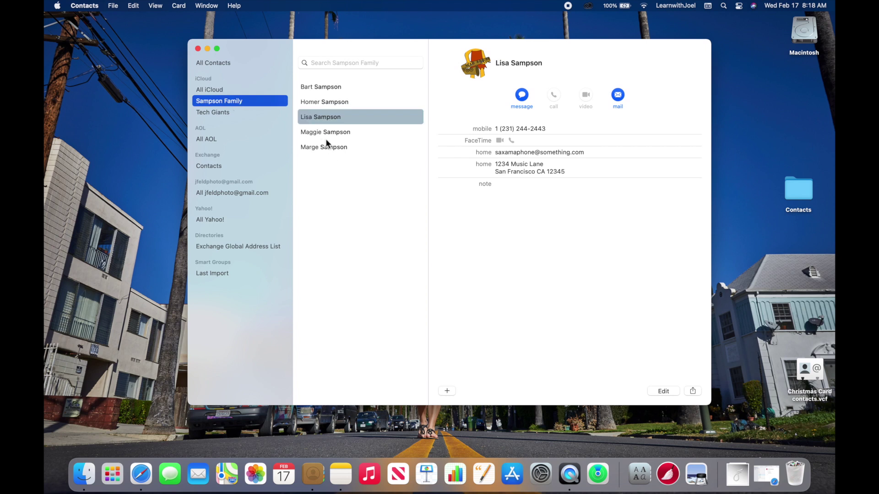
left_click_drag(328, 160, 326, 129)
left_click(327, 127)
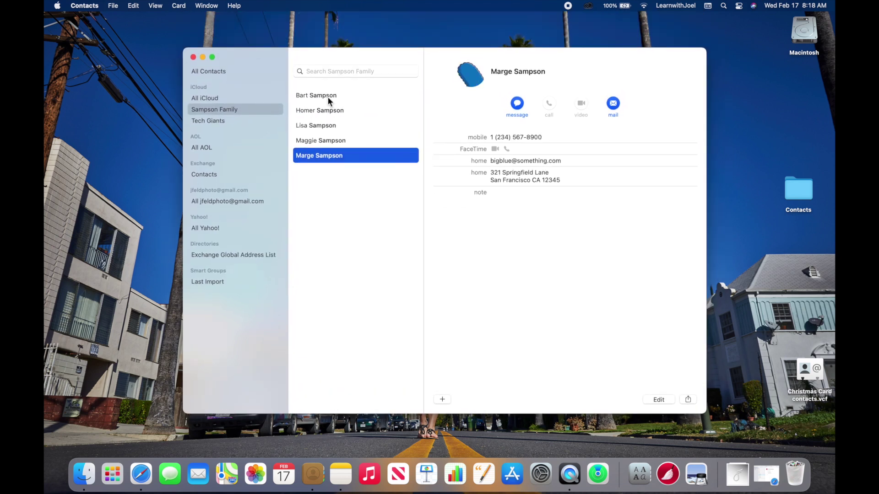
left_click(334, 60, "shift")
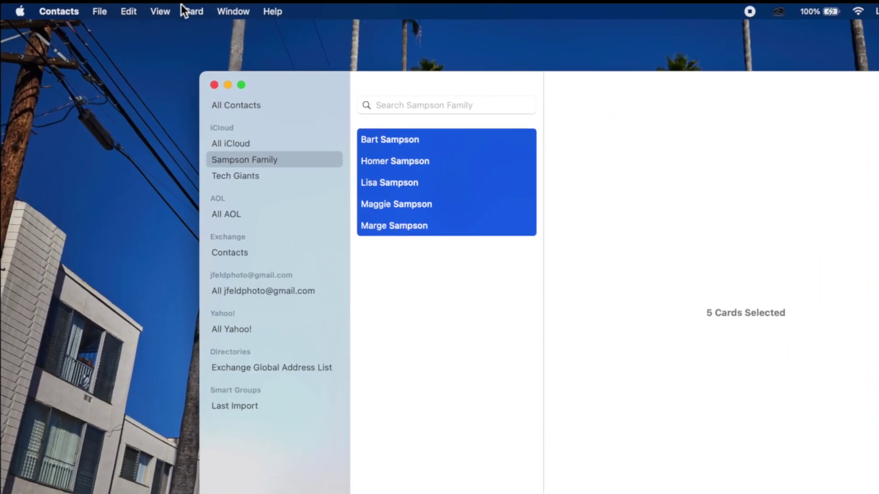
key("Down")
left_click(116, 6)
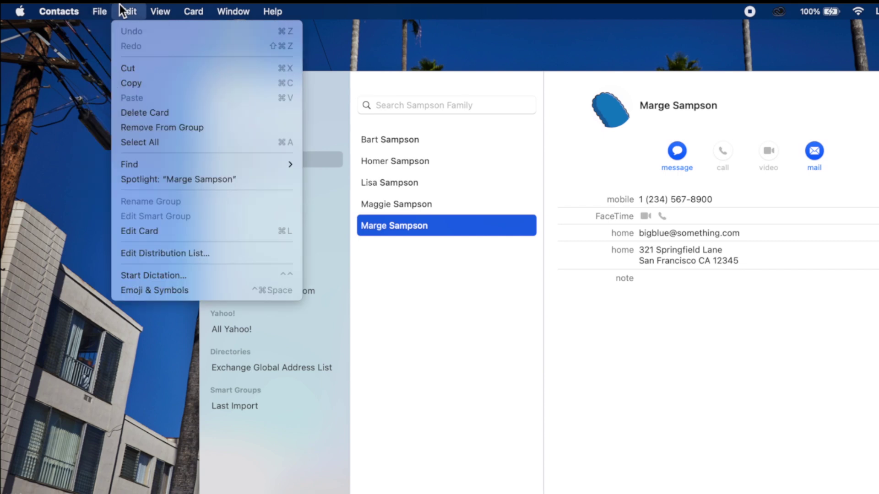
left_click(150, 143)
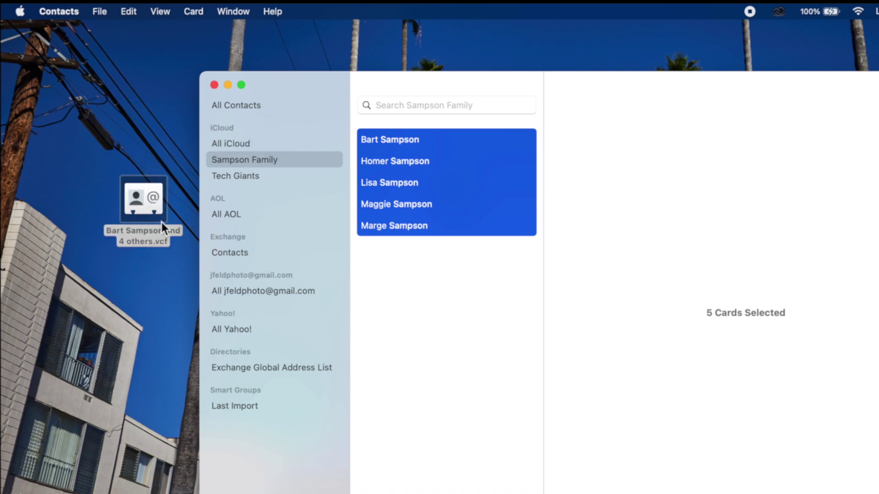
Step: Export the selected cards as a vCard named 'All contacts' to the desktop
left_click(101, 10)
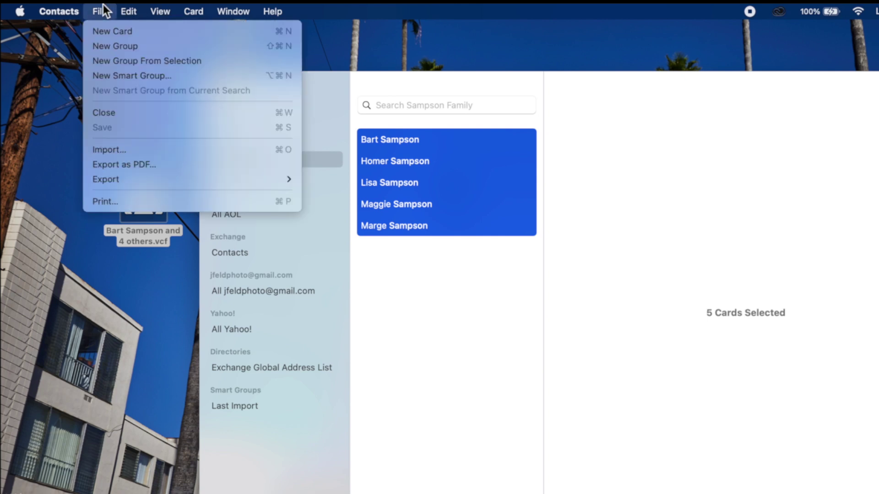
mouse_move(139, 179)
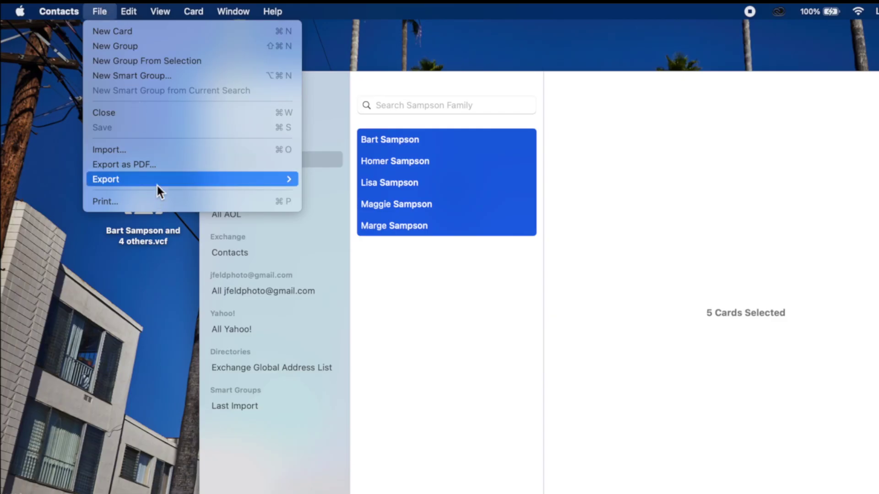
mouse_move(158, 181)
left_click(352, 180)
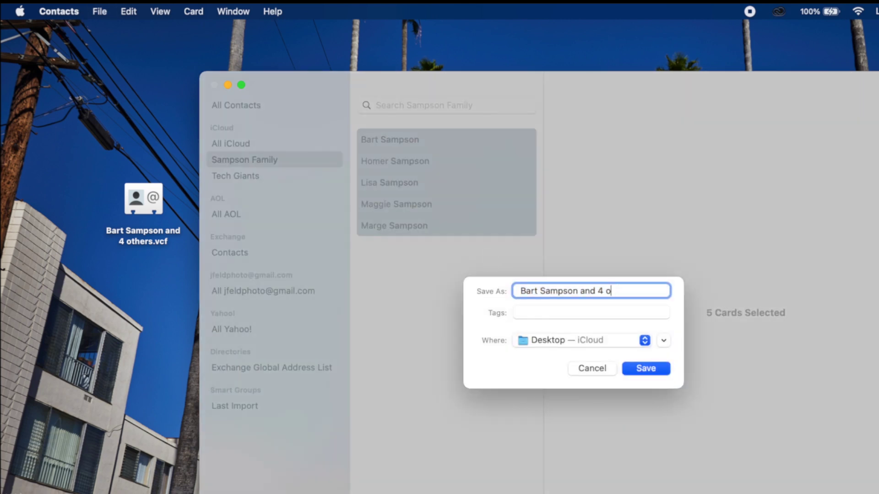
key("super+a")
type("All contacts")
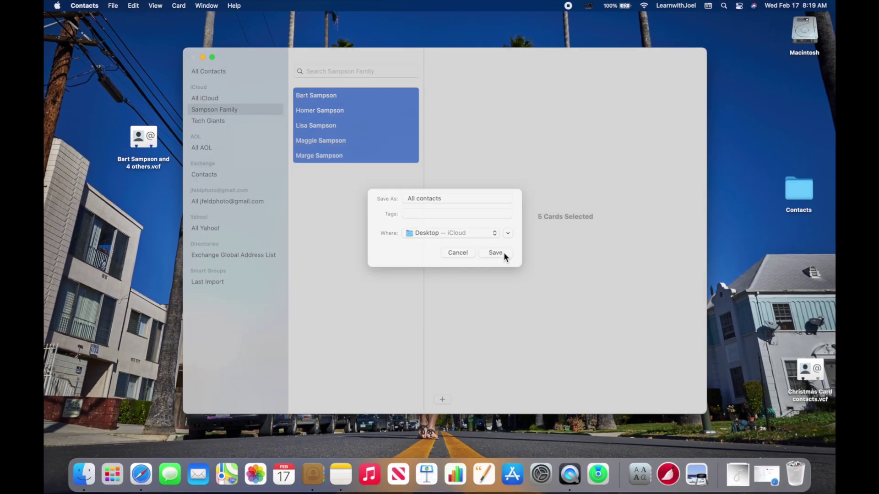
left_click(605, 329)
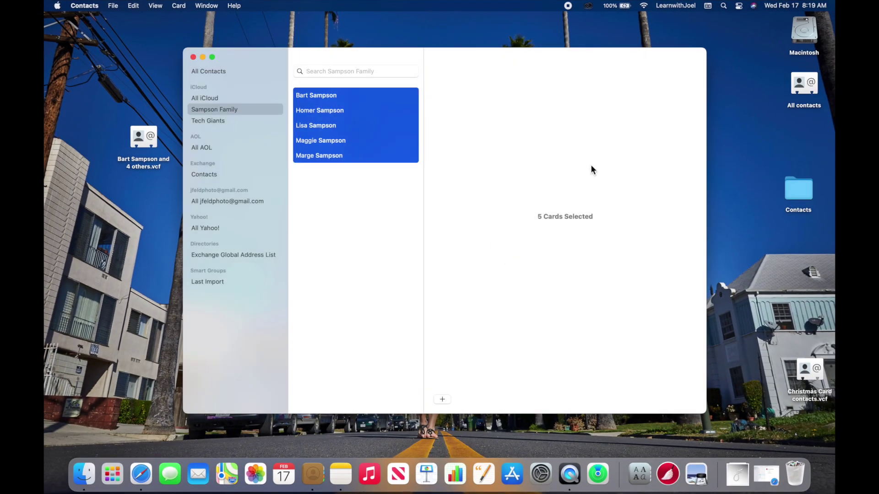
Step: Move the All contacts file to the desktop's upper left, above the earlier vCard
left_click(803, 81)
left_click_drag(809, 90, 144, 94)
left_click(153, 151)
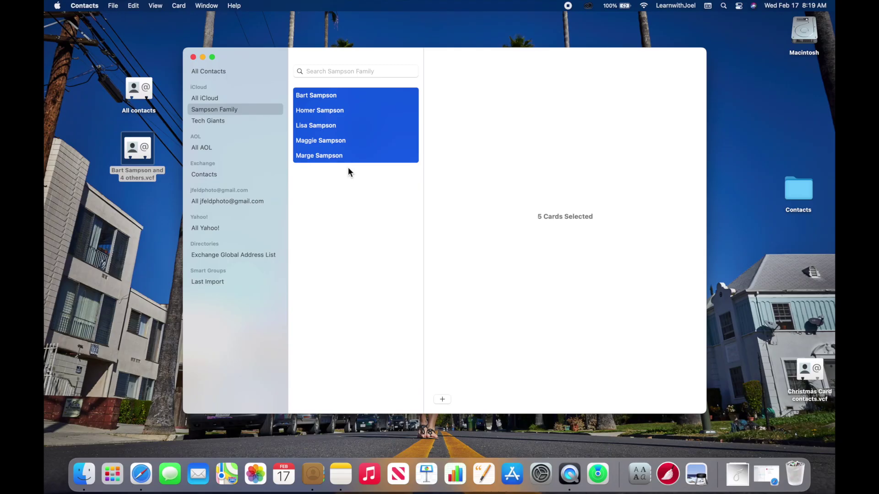
Step: Import the 'Bart Sampson and 4 others.vcf' file into Contacts
left_click(112, 6)
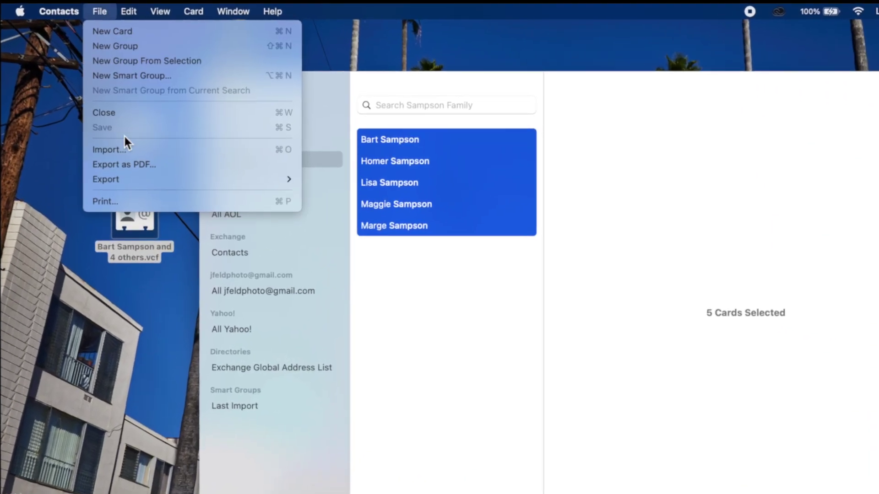
left_click(122, 154)
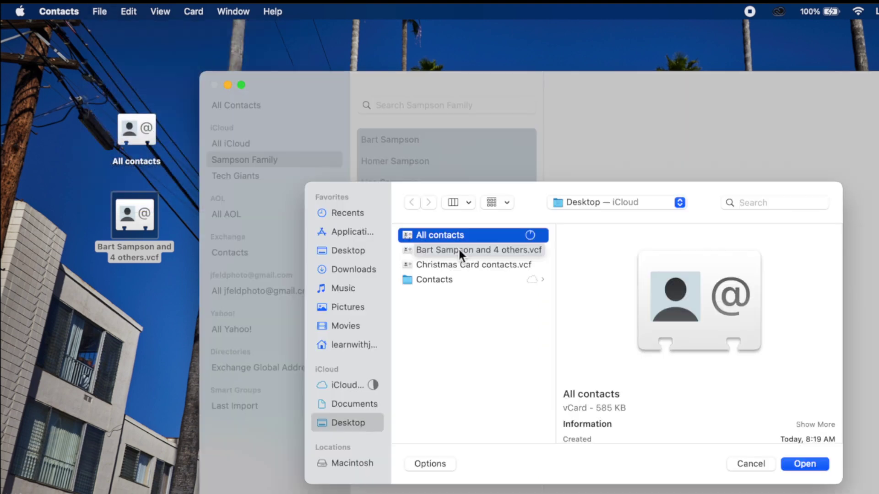
left_click(459, 251)
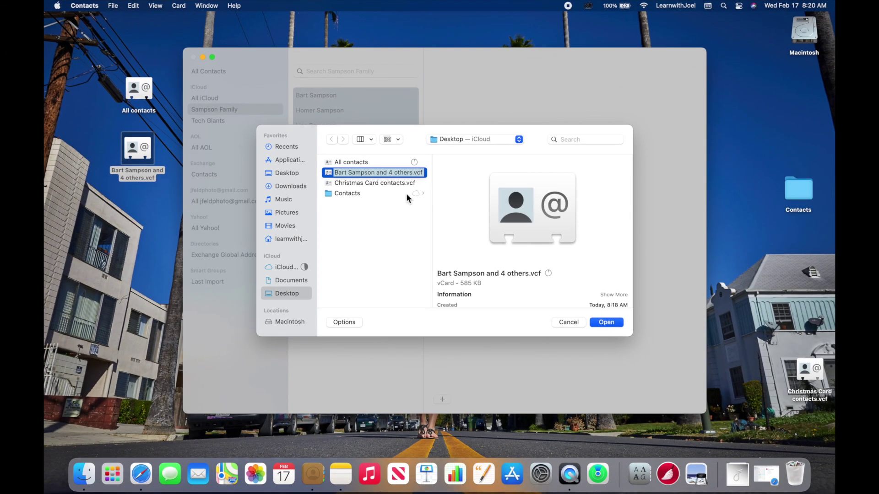
left_click(612, 324)
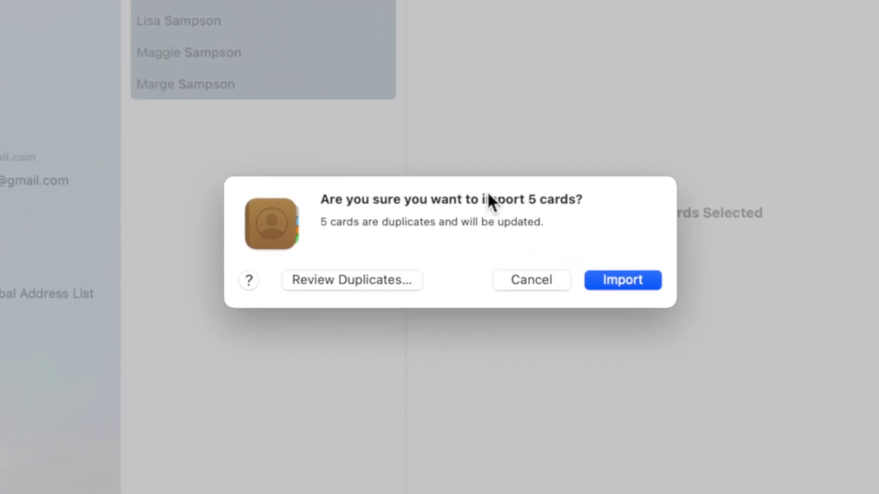
Step: Review duplicates, comparing Keep Old, Keep New and Keep Both, then choose Update
left_click(384, 281)
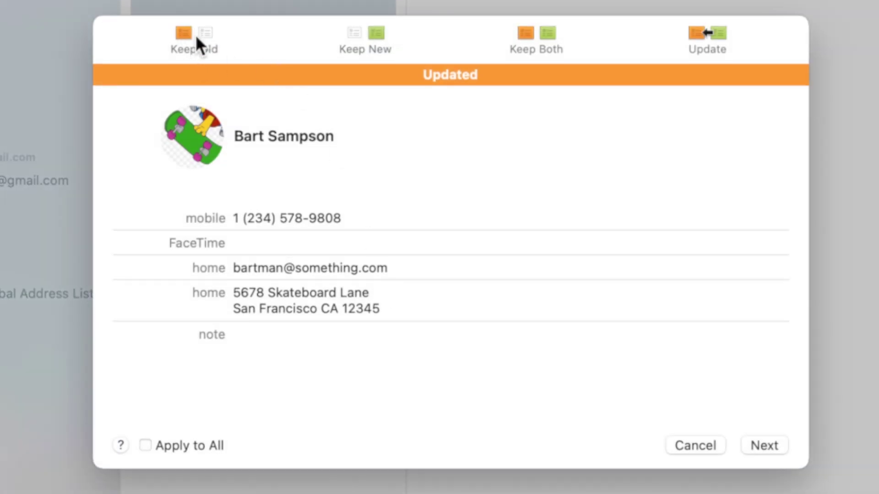
left_click(196, 37)
left_click(379, 40)
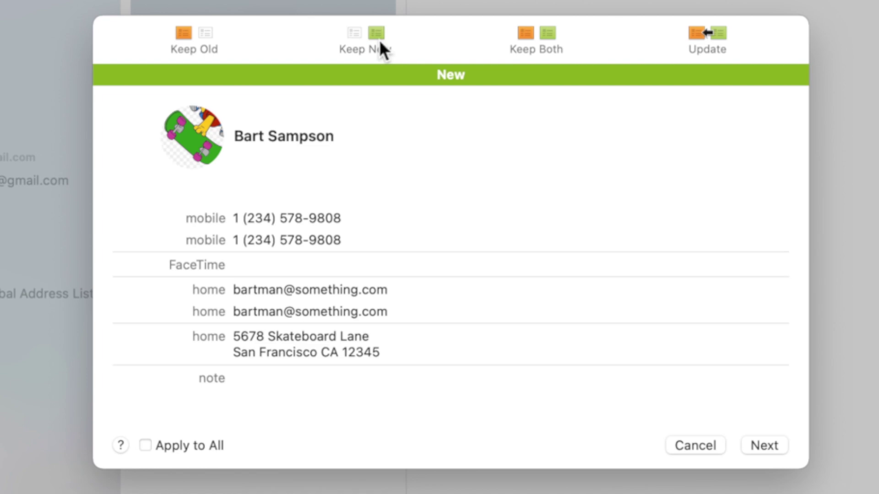
left_click(543, 42)
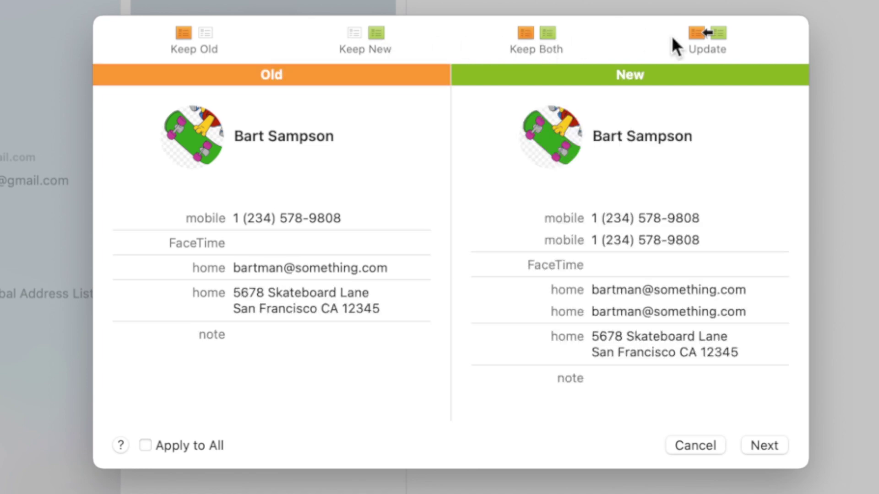
left_click(704, 39)
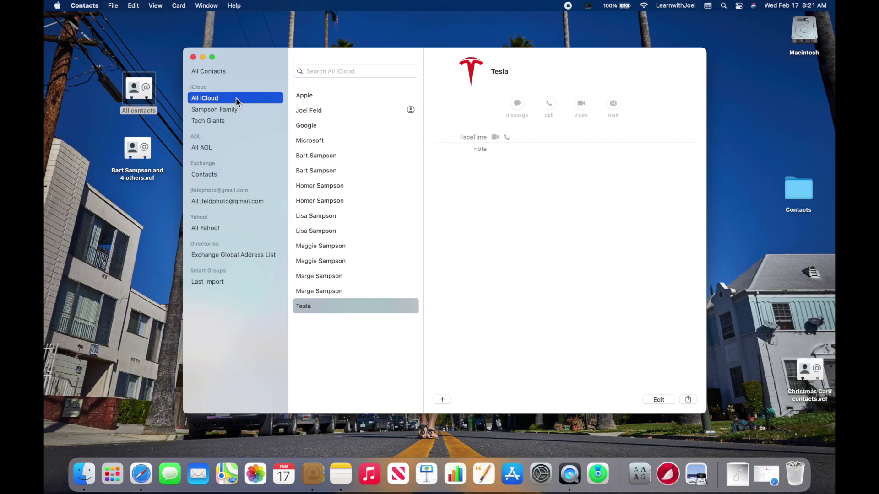
Step: Run Card > Look for Duplicates and merge the 11 duplicate cards and 6 entries
left_click(178, 5)
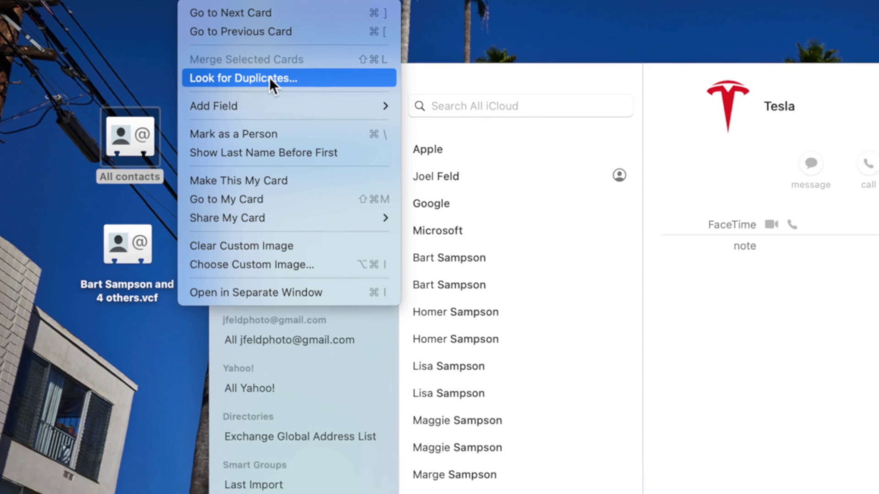
left_click(314, 107)
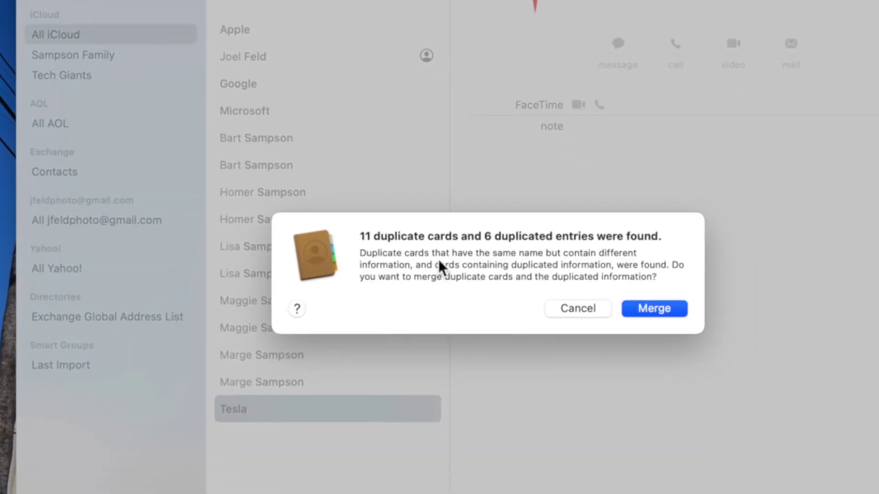
left_click(654, 307)
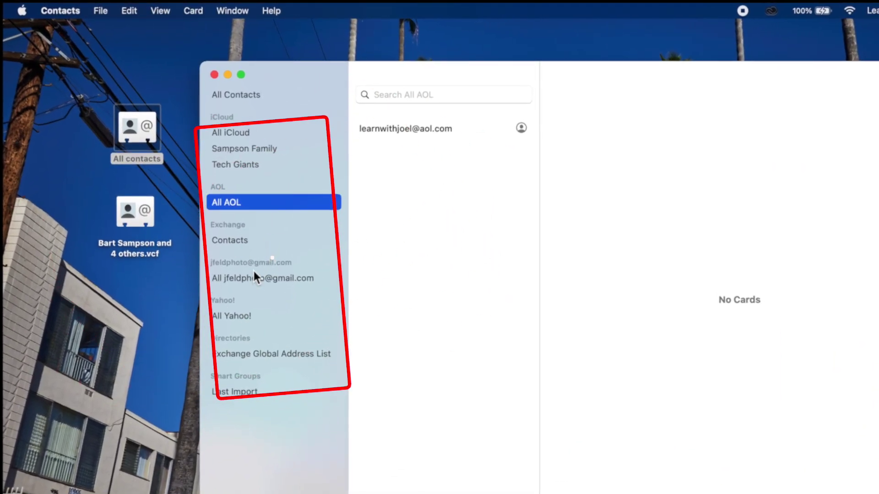
Step: Review the Contacts sync setting for the Google, Yahoo, AOL, Comcast, iCloud and Exchange accounts
left_click(72, 11)
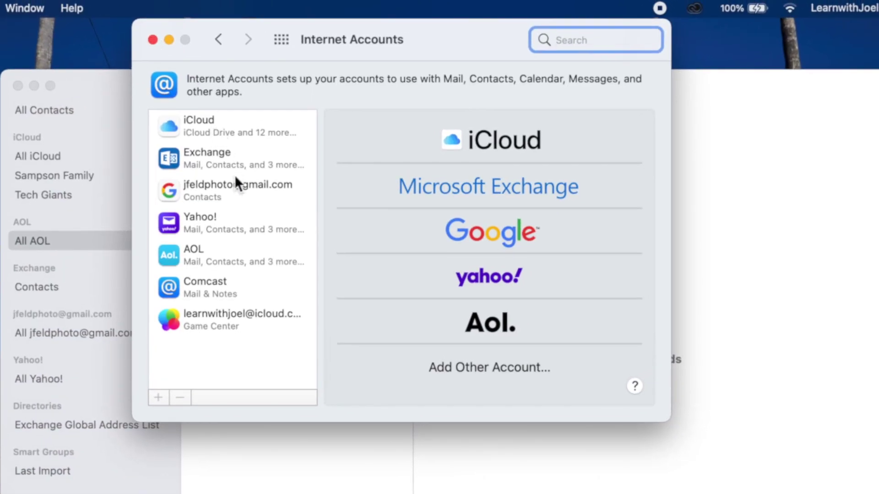
left_click(235, 176)
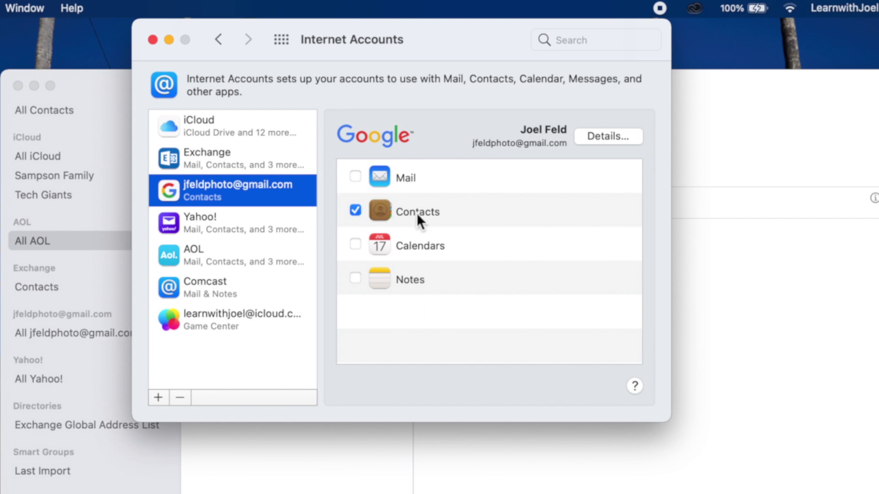
left_click(272, 227)
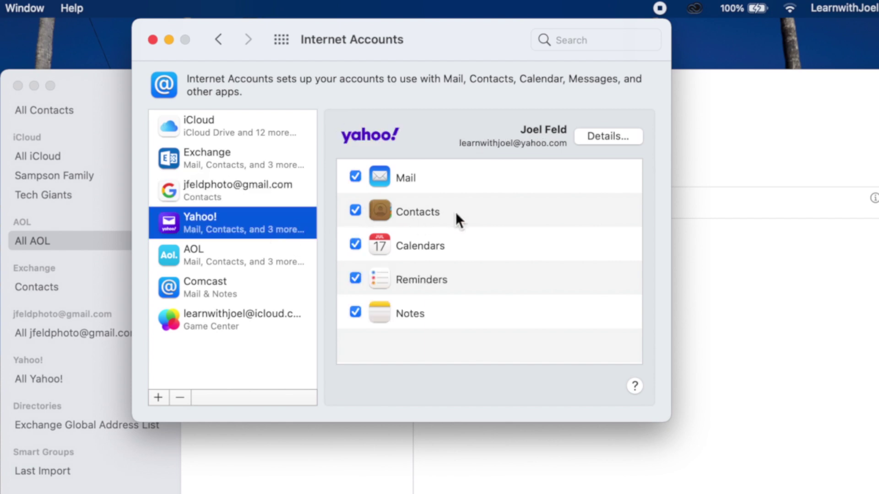
left_click(238, 258)
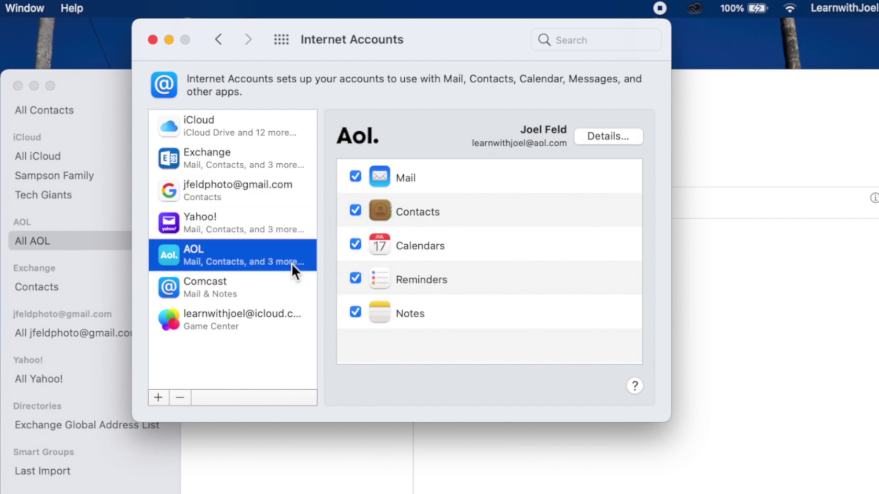
left_click(236, 294)
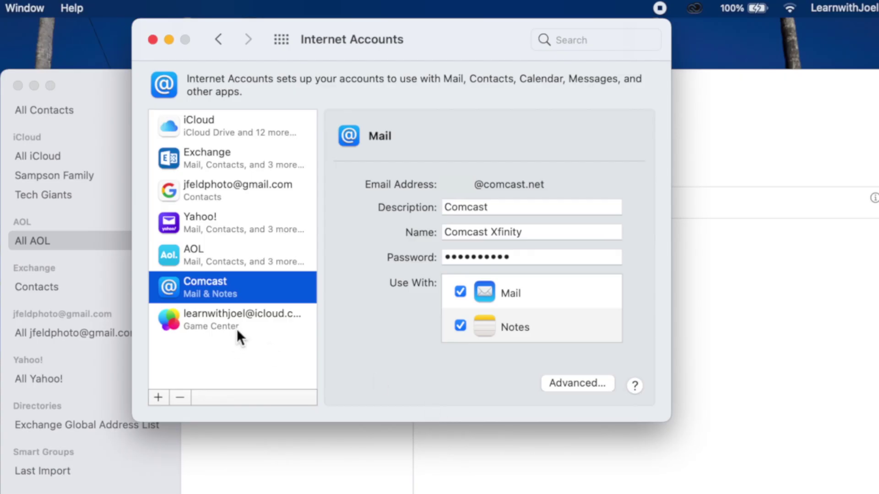
left_click(231, 123)
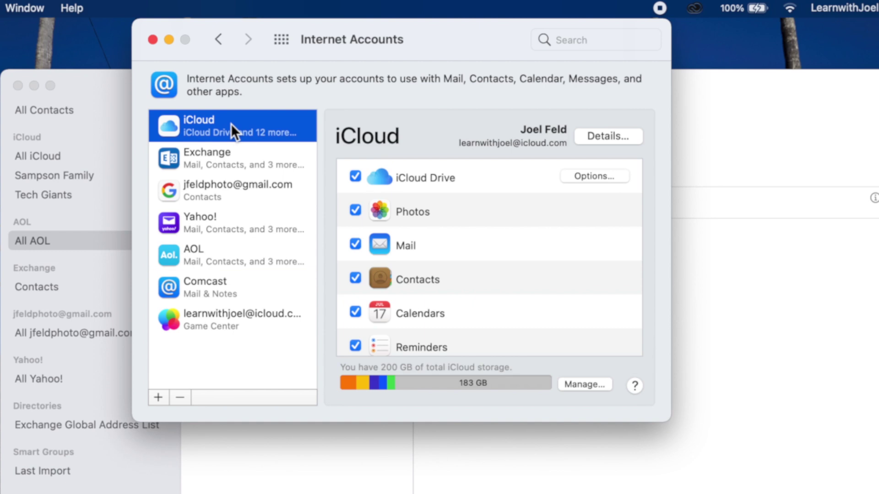
left_click(222, 167)
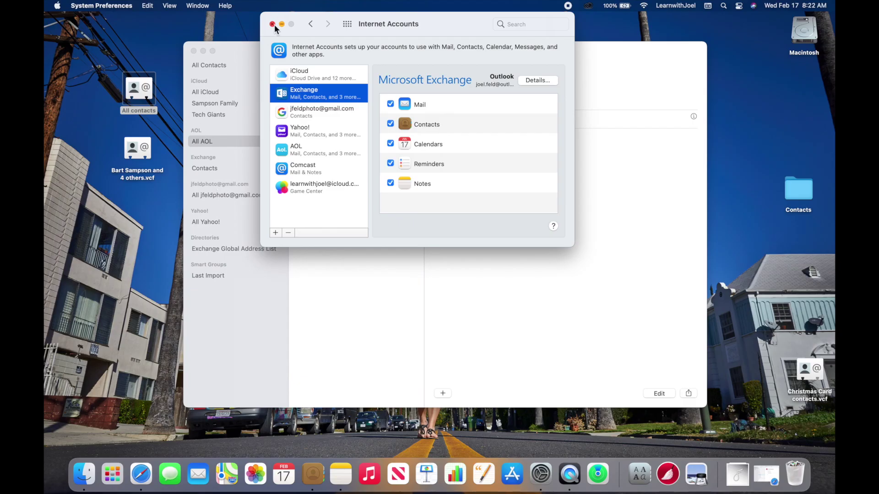
left_click(272, 24)
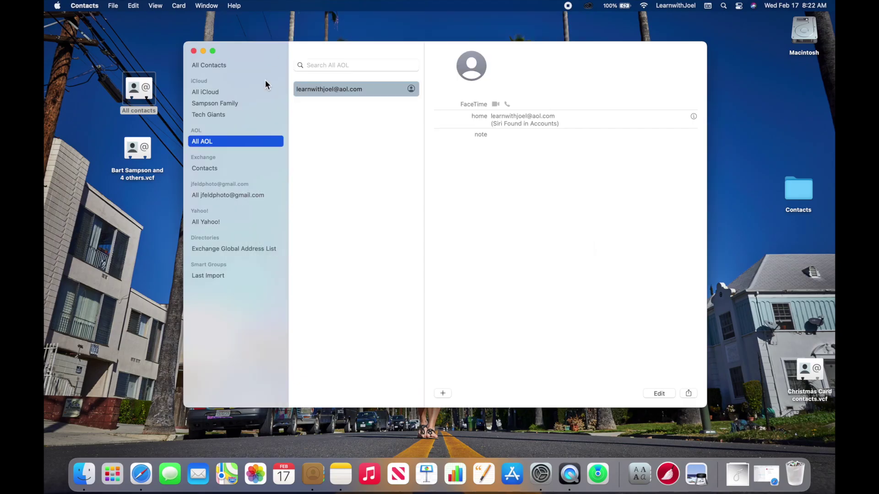
Step: Add the All contacts vCard's five Sampson cards to Exchange contacts, then restore Safari
left_click(213, 172)
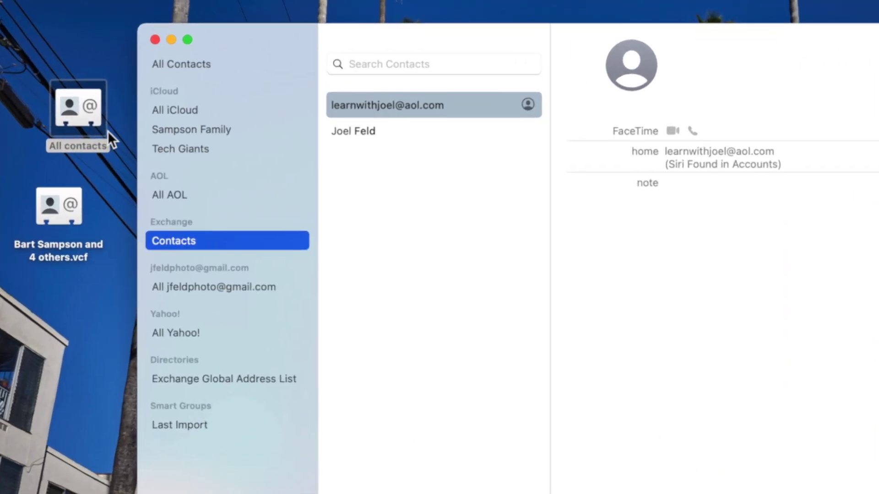
left_click_drag(79, 117, 391, 251)
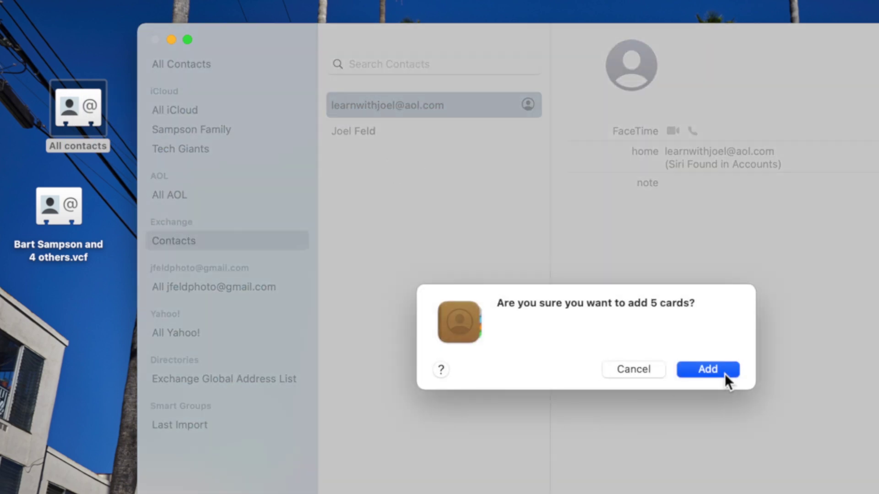
left_click(720, 370)
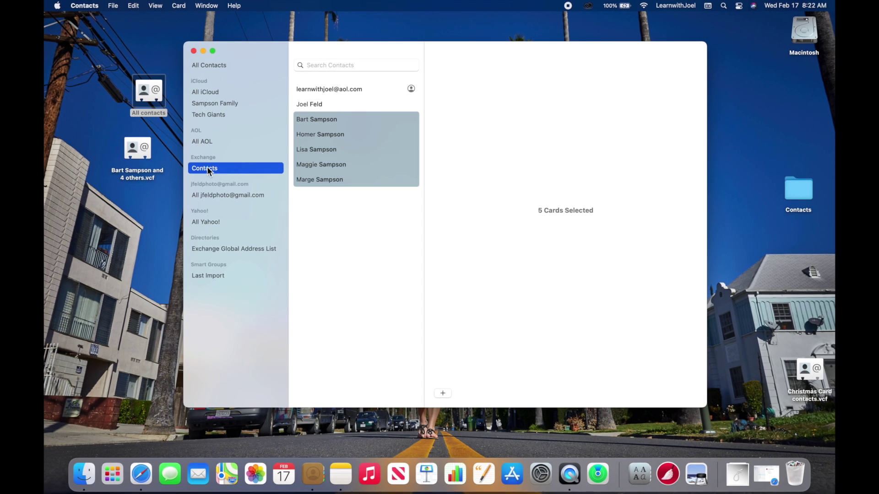
left_click(141, 474)
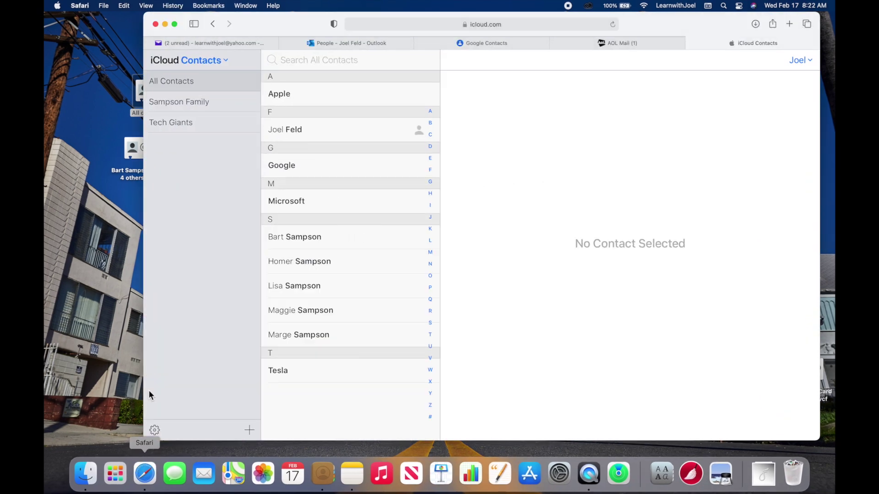
left_click(344, 43)
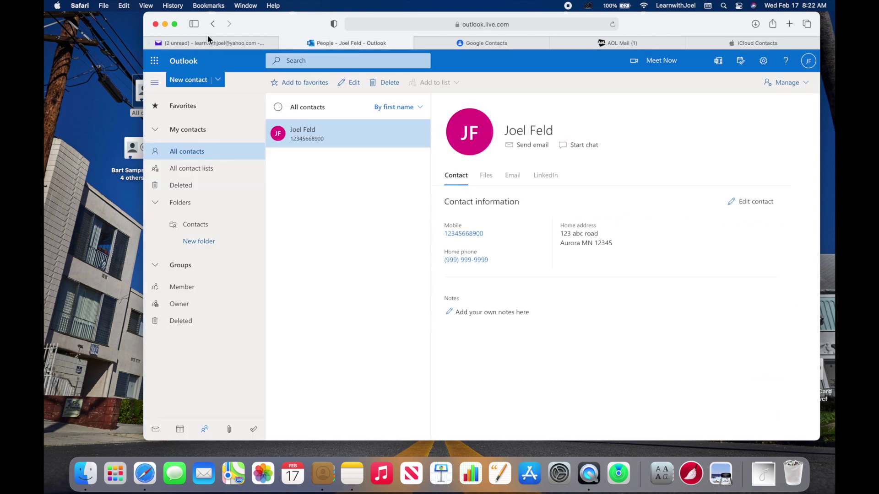
left_click(612, 25)
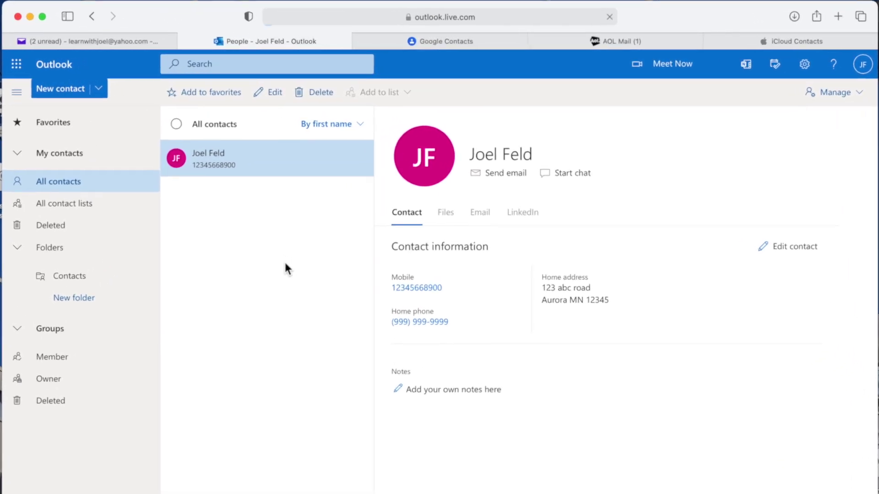
key("super+r")
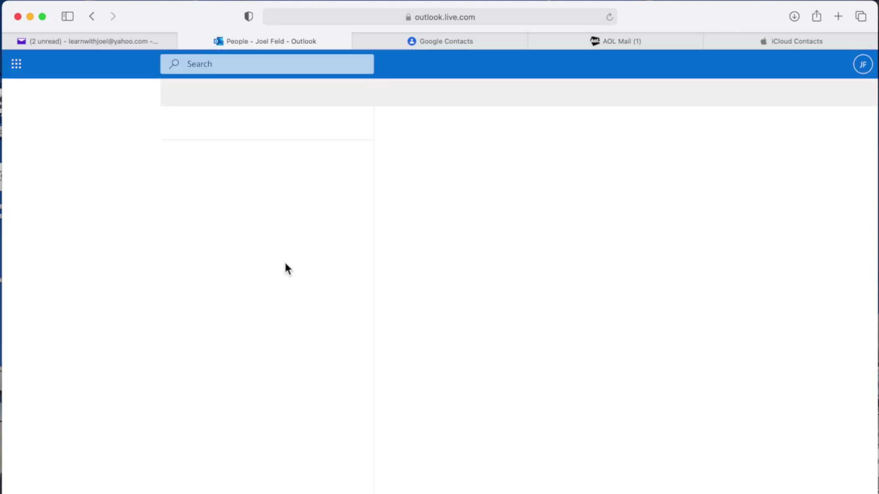
left_click(279, 279)
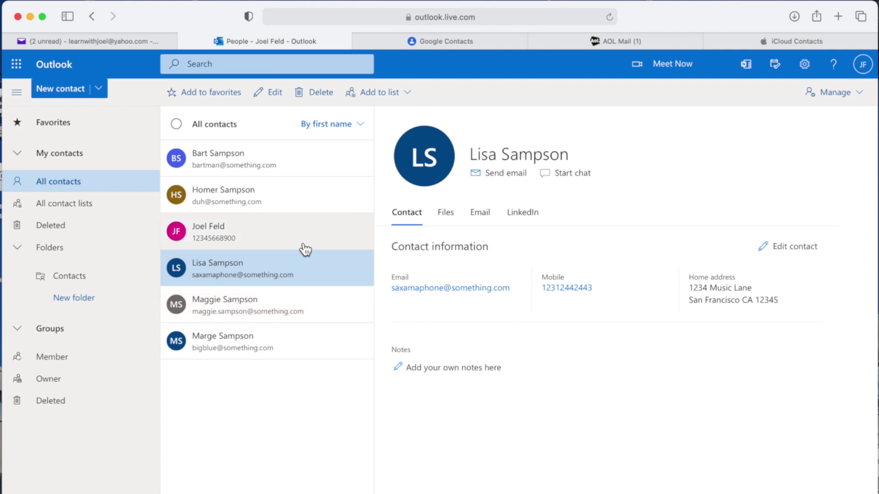
left_click(429, 40)
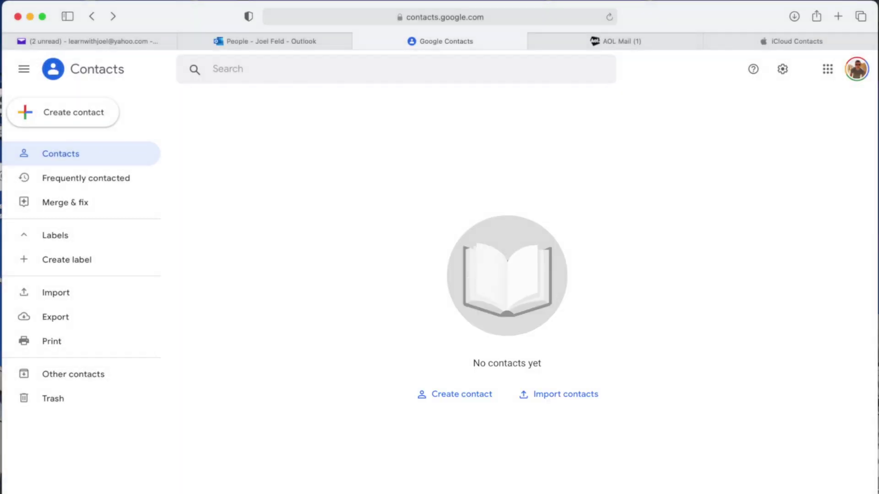
Step: Check that the Gmail account in Contacts is empty, then minimize the Contacts window
key("super+Tab")
left_click(272, 300)
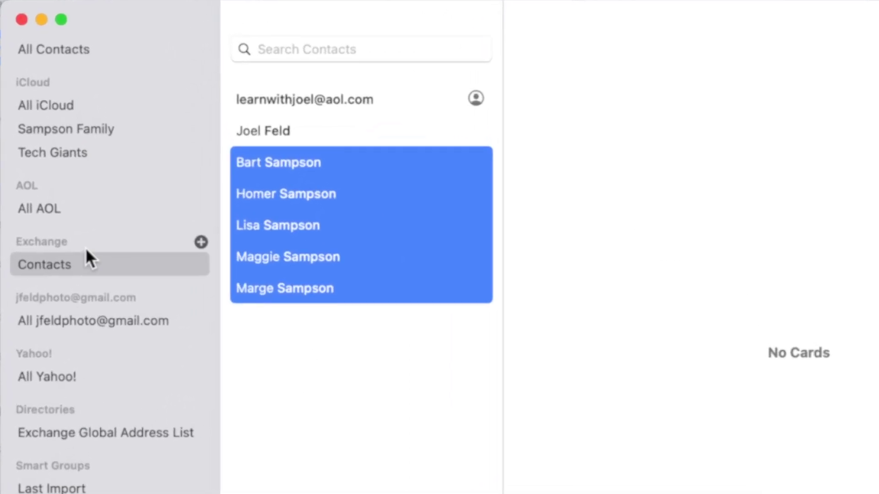
left_click(84, 323)
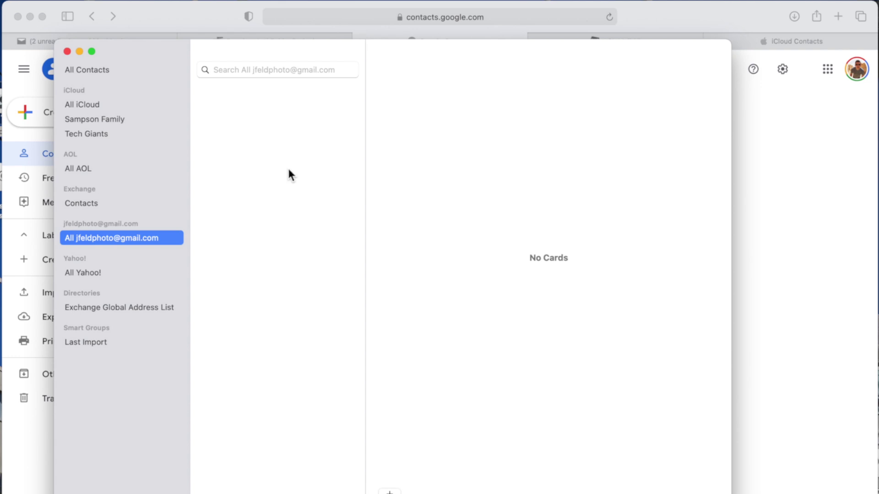
left_click(79, 51)
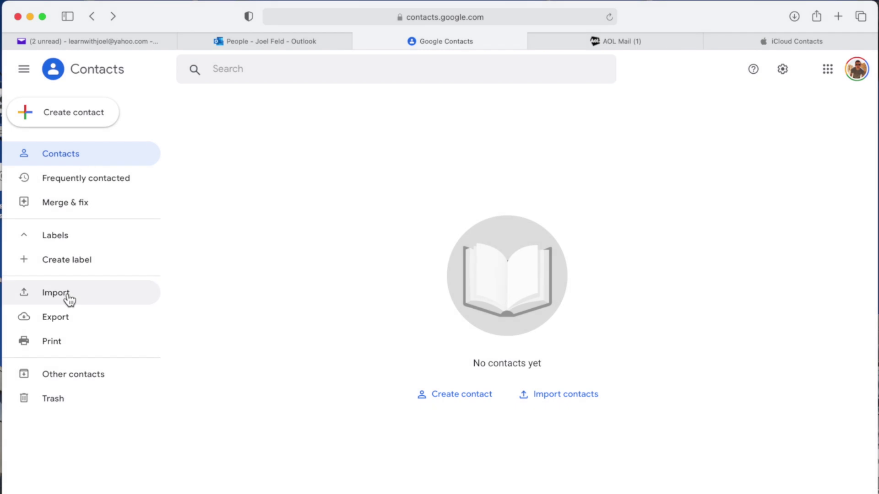
Step: Import Desktop > All contacts.vcf into Google Contacts
left_click(69, 300)
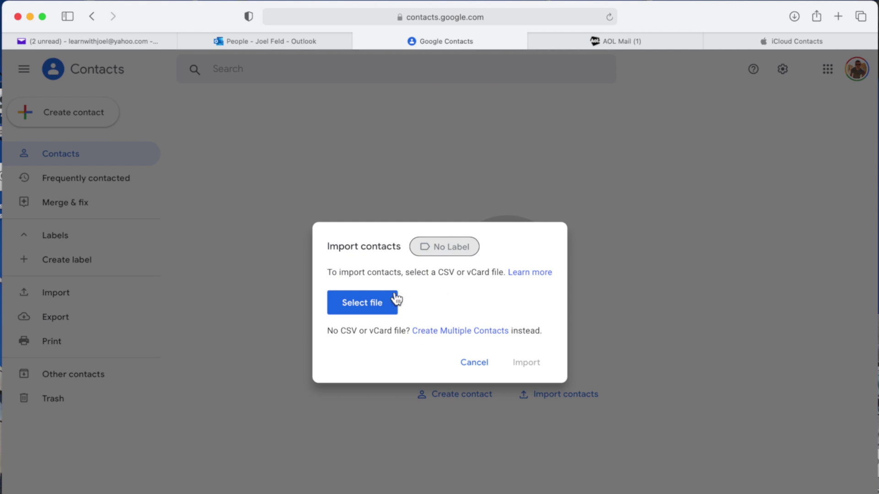
left_click(371, 309)
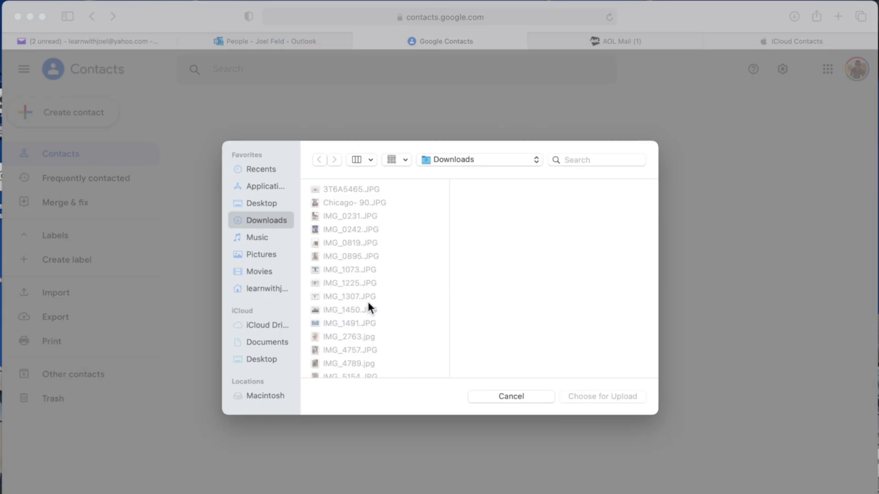
left_click(253, 202)
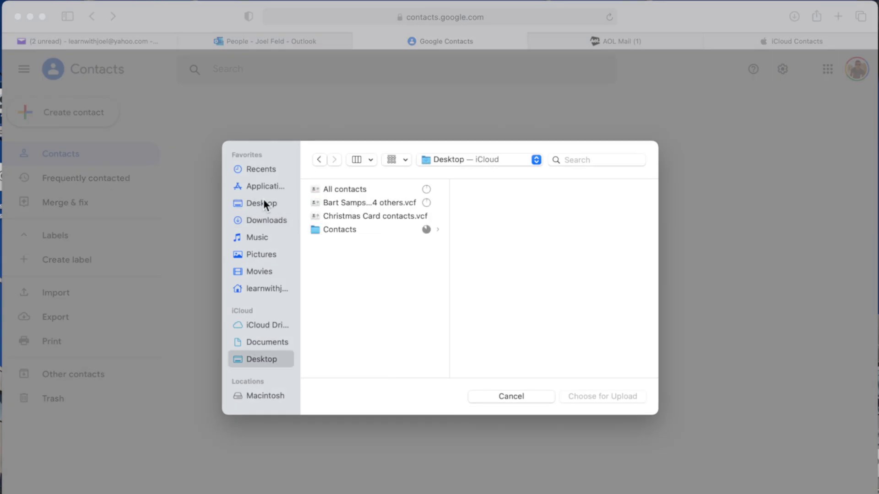
left_click(344, 195)
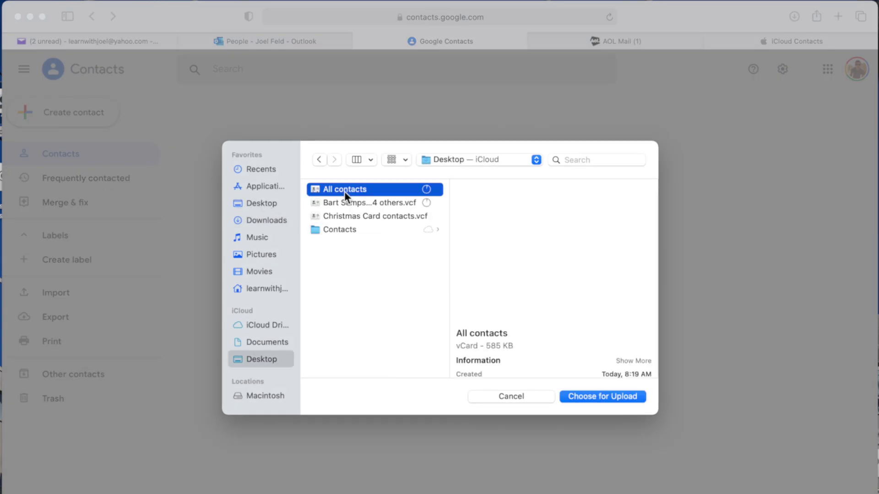
left_click(603, 397)
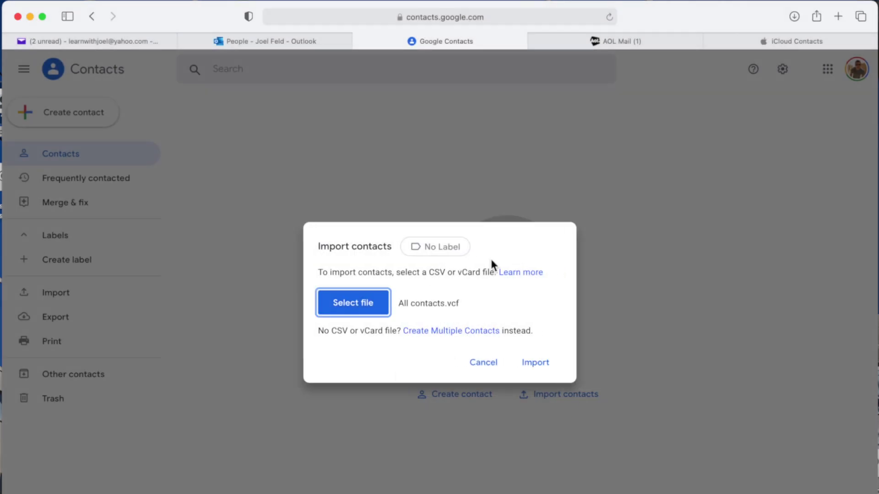
left_click(536, 362)
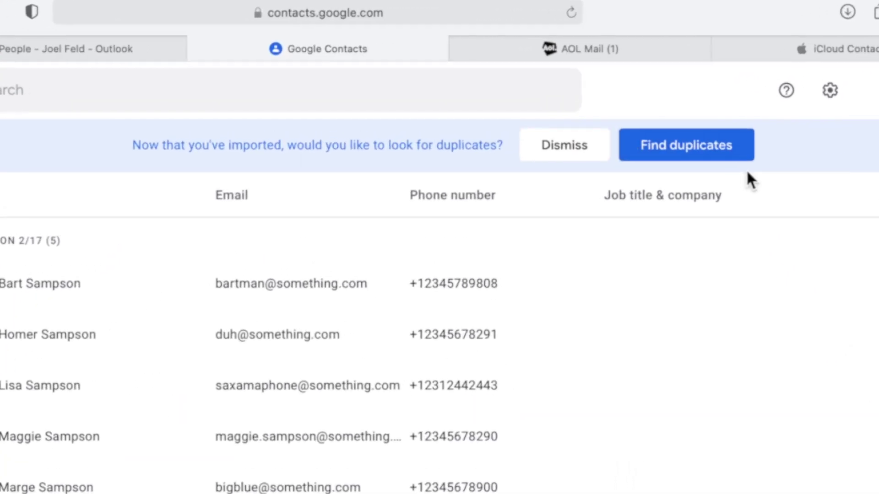
Step: Check Find duplicates, return to the contact list, and switch back to Mac Contacts
left_click(701, 153)
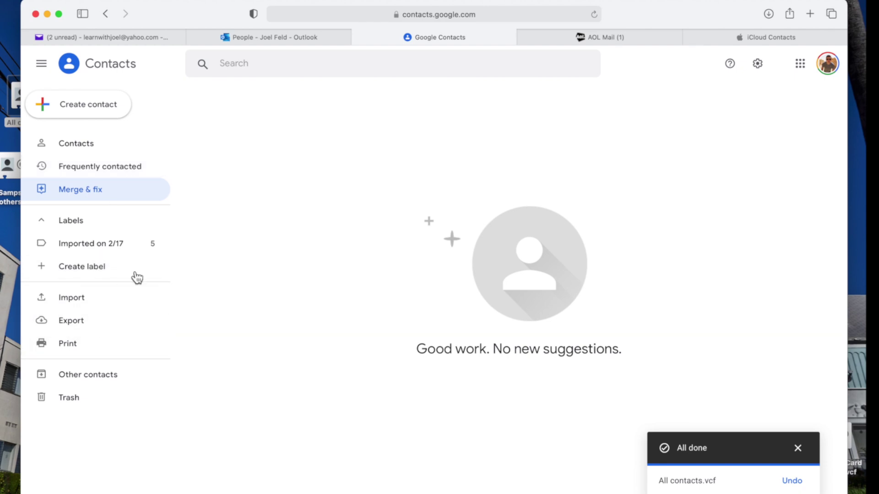
left_click(76, 146)
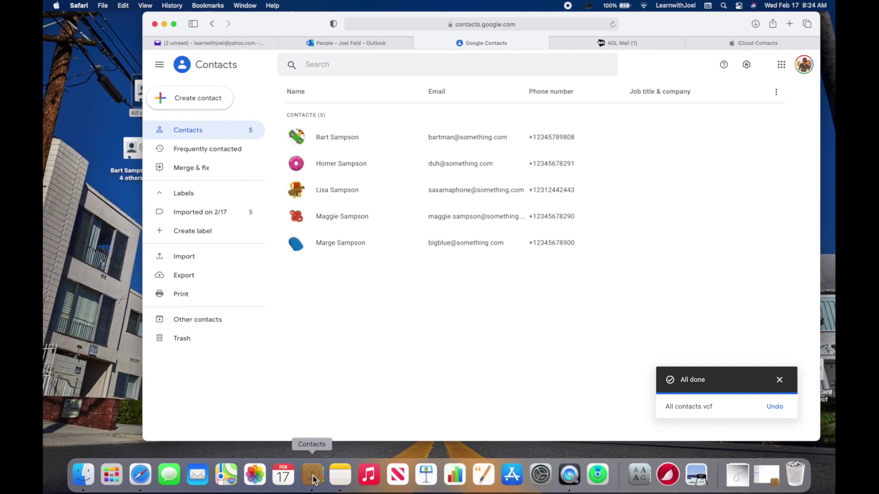
left_click(316, 474)
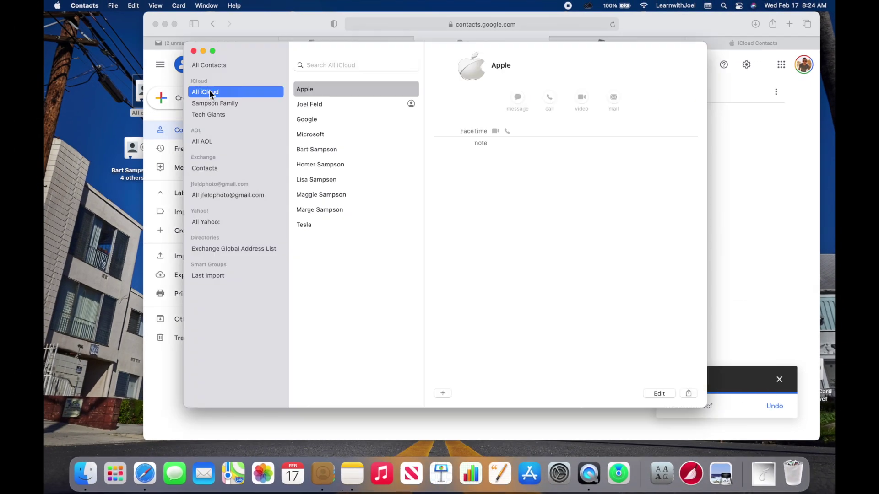
Step: Select the Gmail account's 'All …' group so only its single contact is listed
left_click(218, 197)
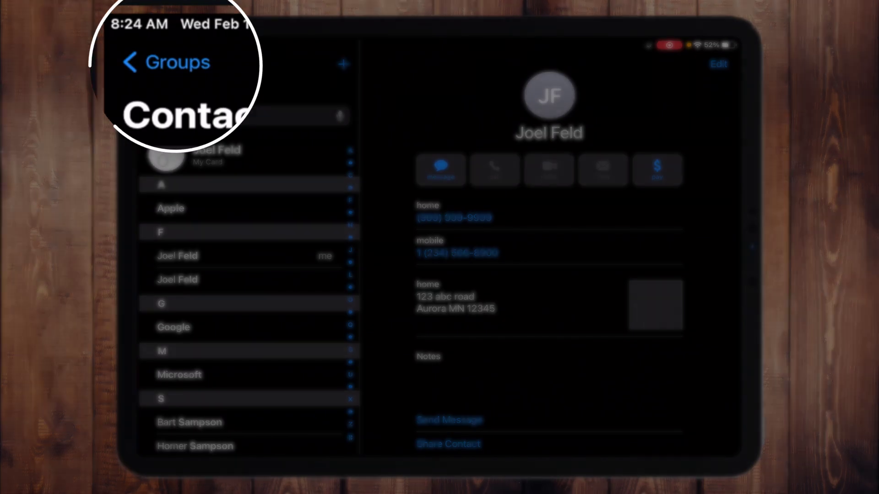
Step: On the iPad, hide iCloud and Outlook groups, then show Gmail, Outlook and iCloud together
left_click(174, 64)
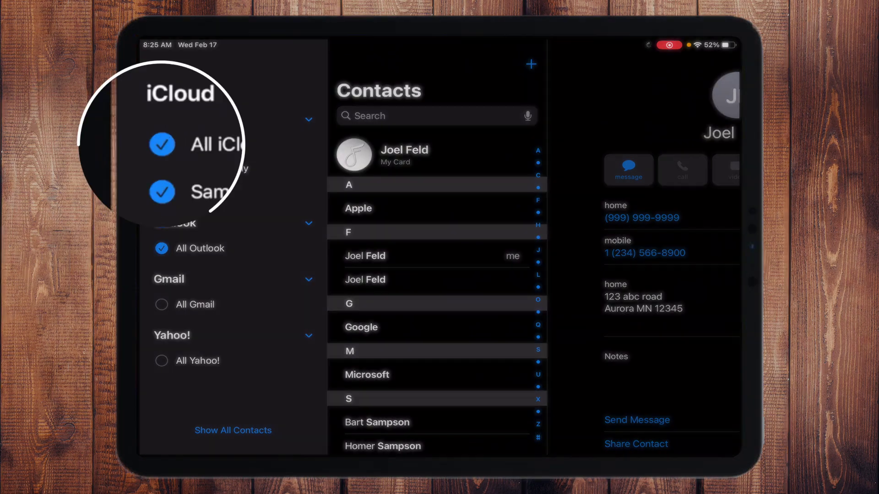
left_click(161, 144)
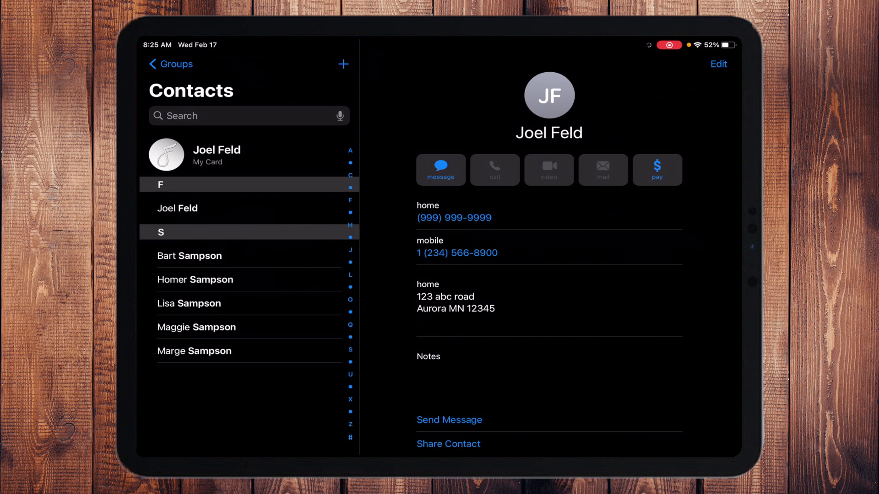
left_click(170, 64)
left_click(161, 247)
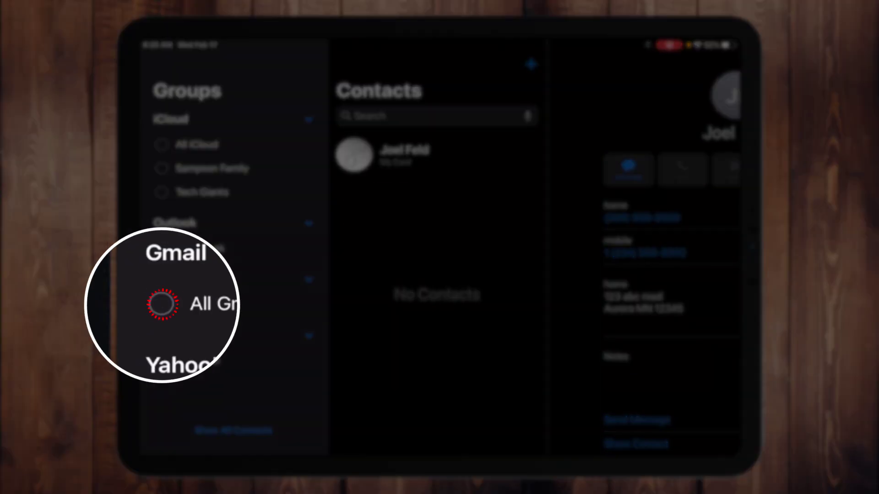
left_click(161, 305)
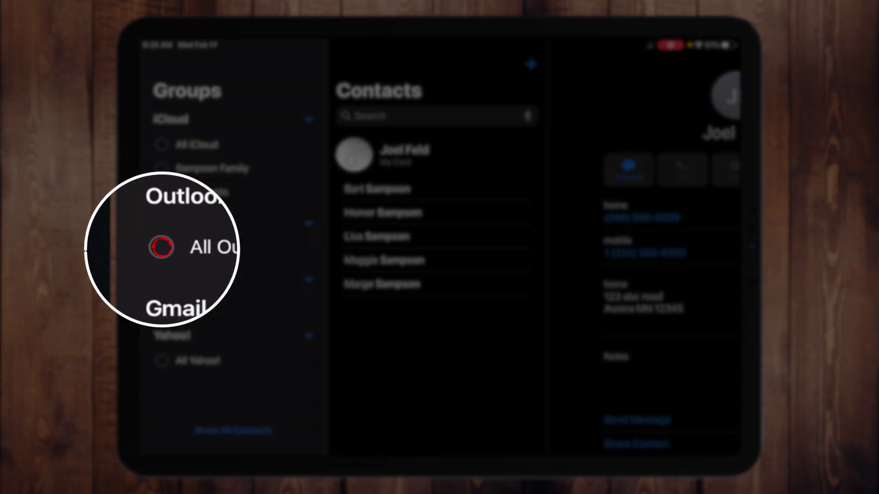
left_click(161, 248)
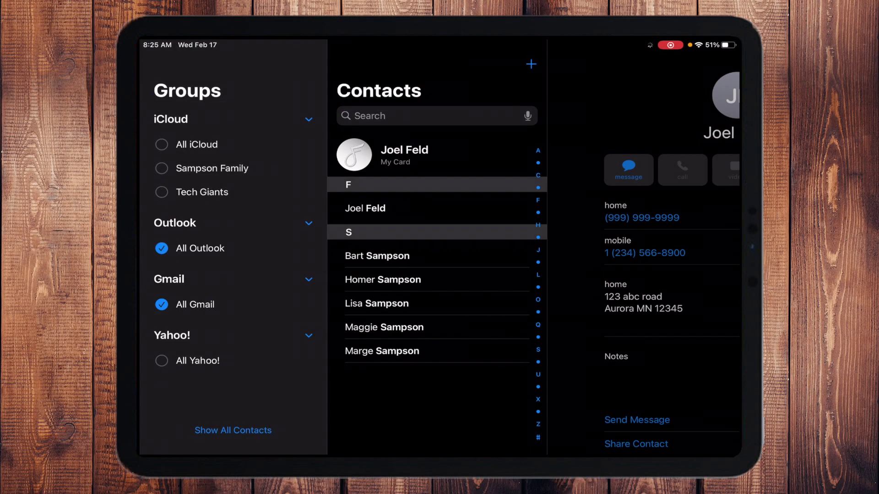
left_click(161, 144)
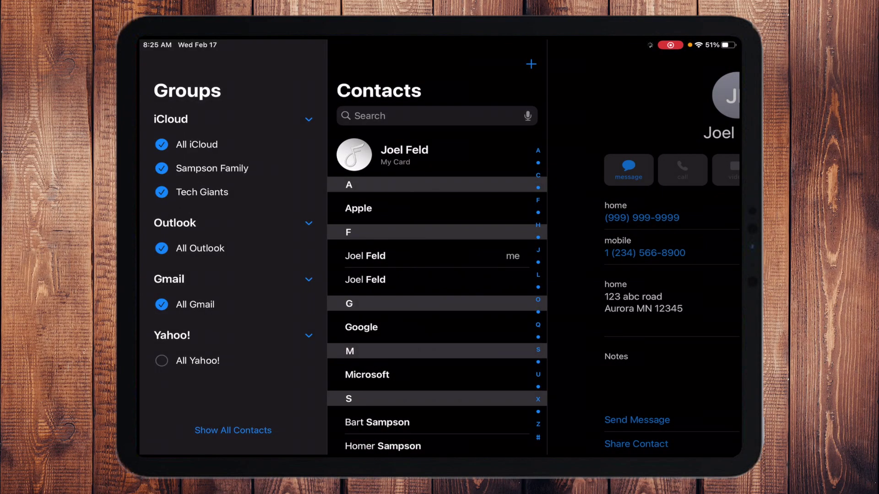
Step: Open the first contact under S and check its Linked Contacts across Outlook, iCloud and Gmail
scroll(437, 252, "down", 3)
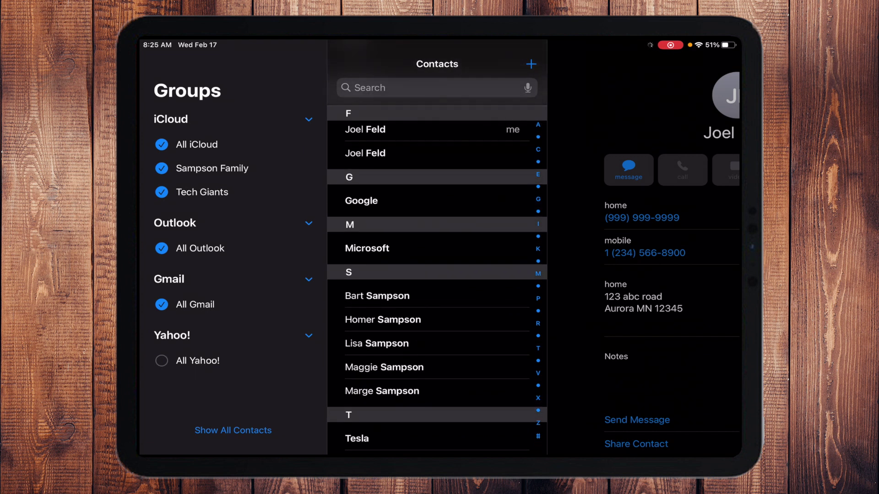
left_click(377, 295)
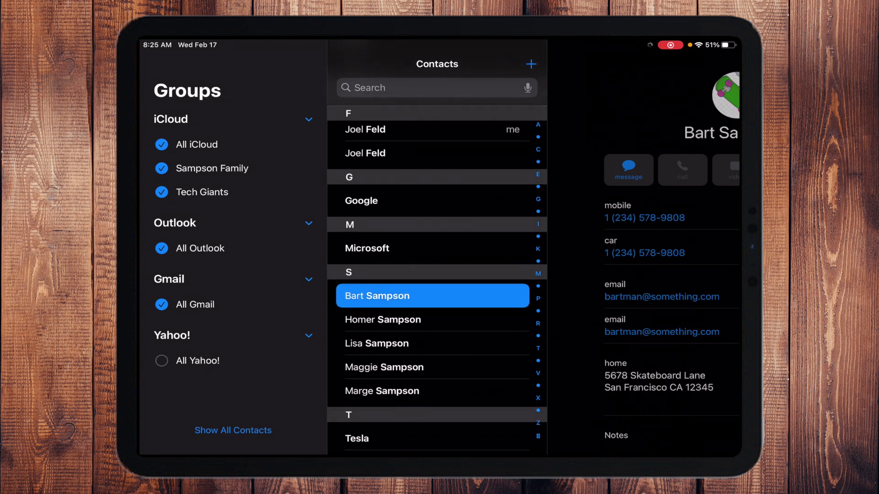
scroll(567, 293, "down", 5)
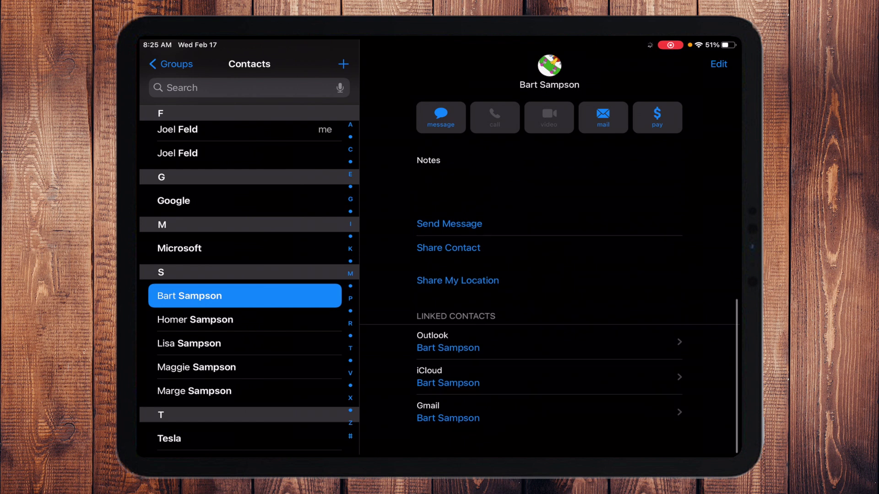
scroll(567, 293, "up", 5)
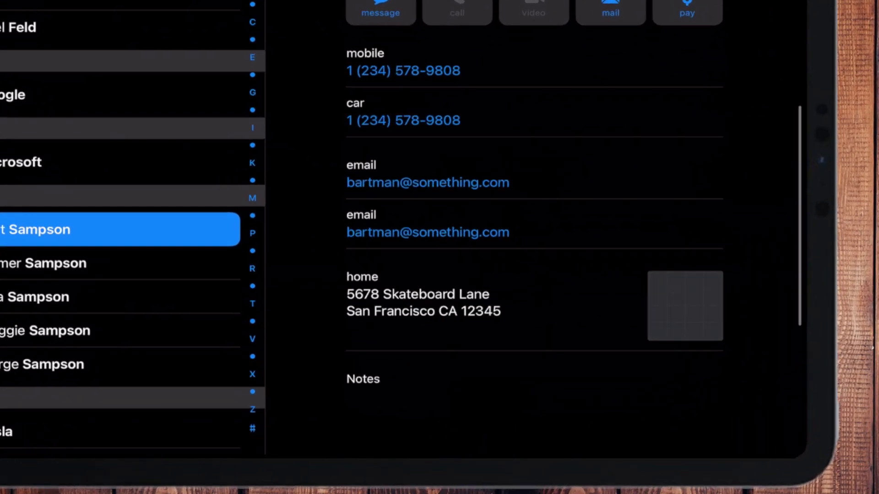
scroll(539, 337, "down", 5)
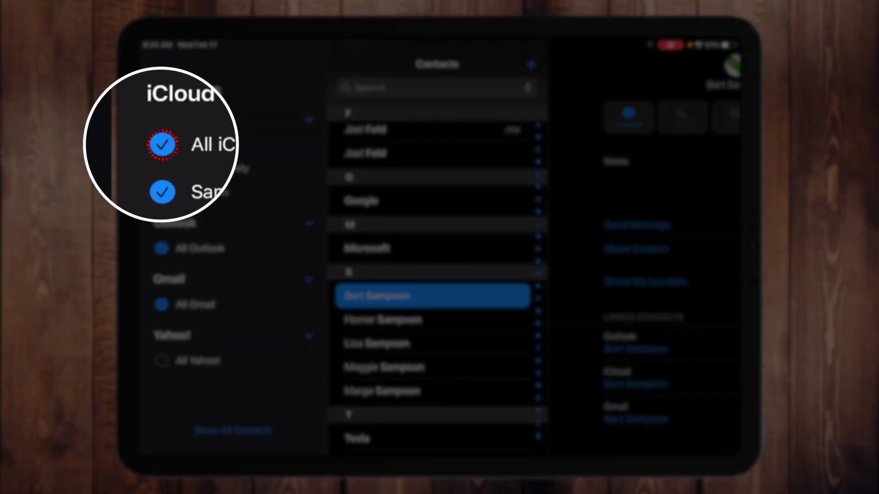
Step: Uncheck All iCloud, All Outlook and All Gmail so no account's contacts are shown
left_click(161, 144)
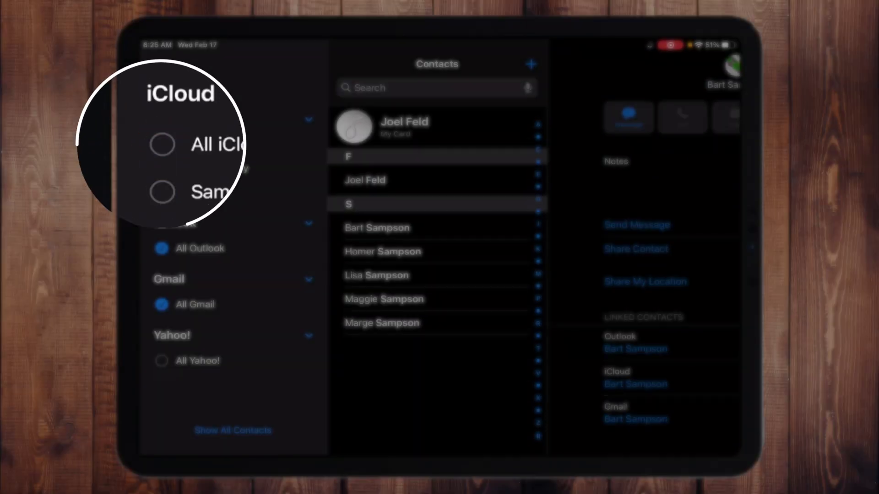
left_click(161, 249)
left_click(161, 304)
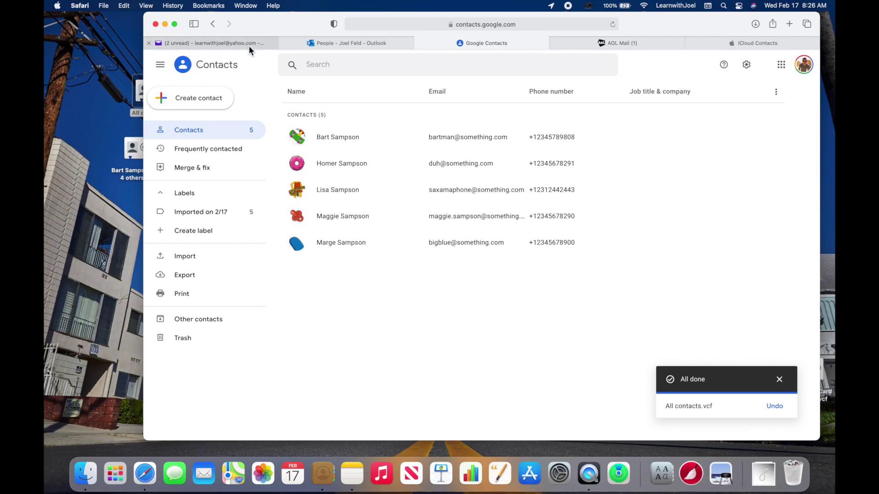
left_click(247, 45)
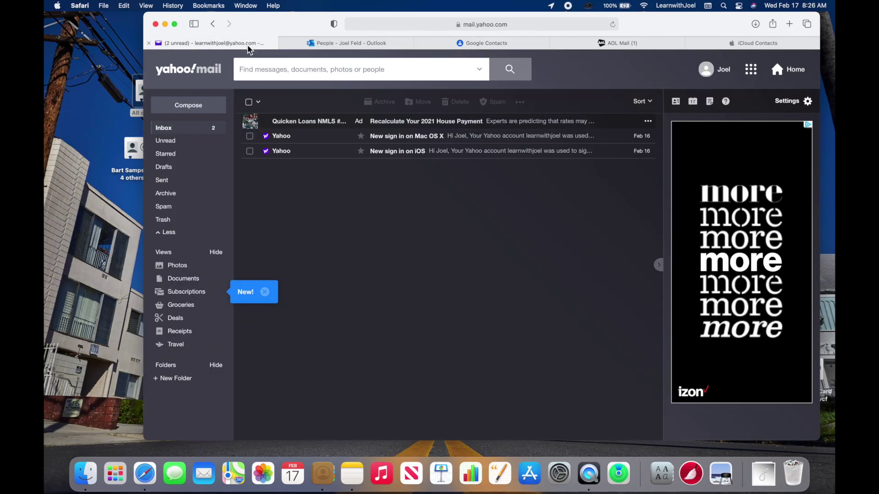
Step: Export My Contacts (5) from Google Contacts as a Google CSV file
left_click(504, 43)
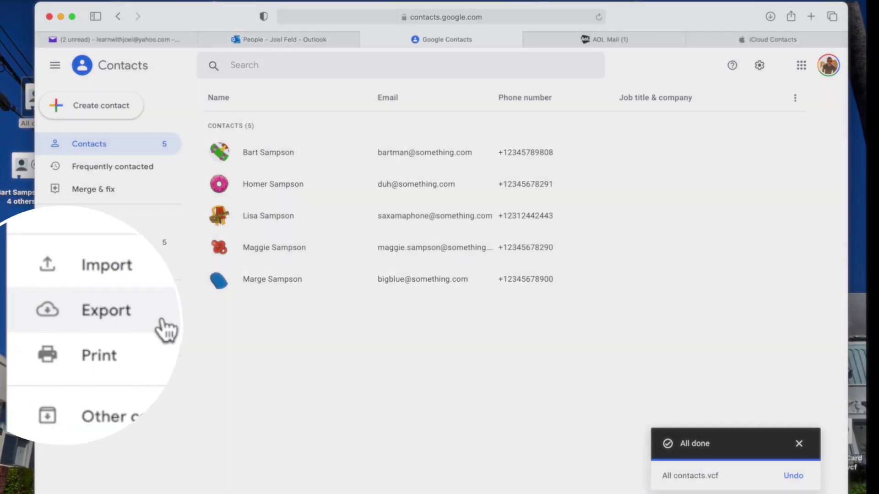
left_click(143, 290)
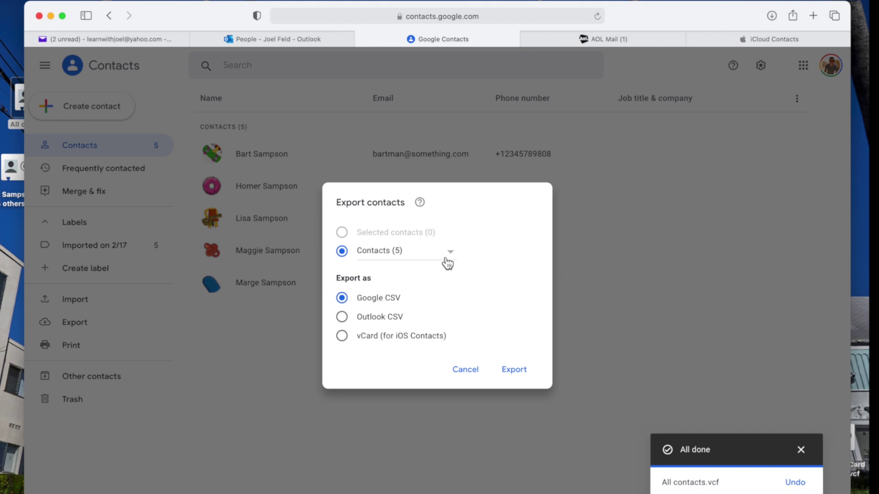
left_click(418, 259)
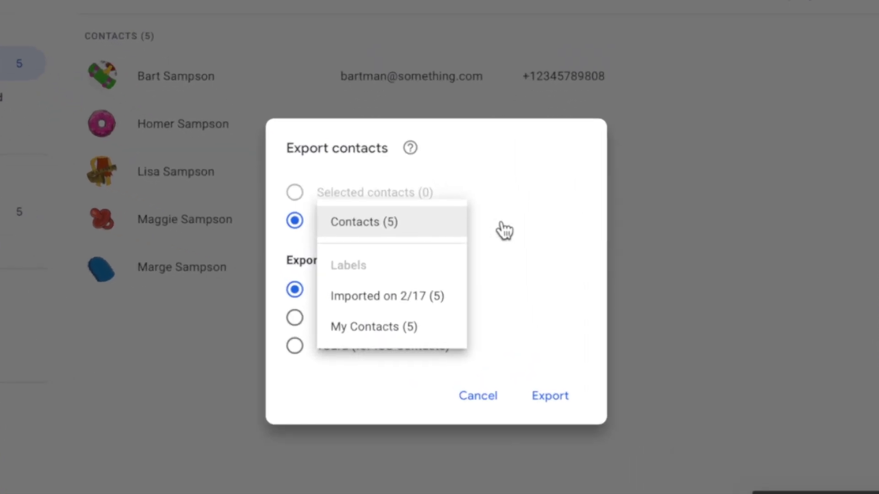
left_click(421, 333)
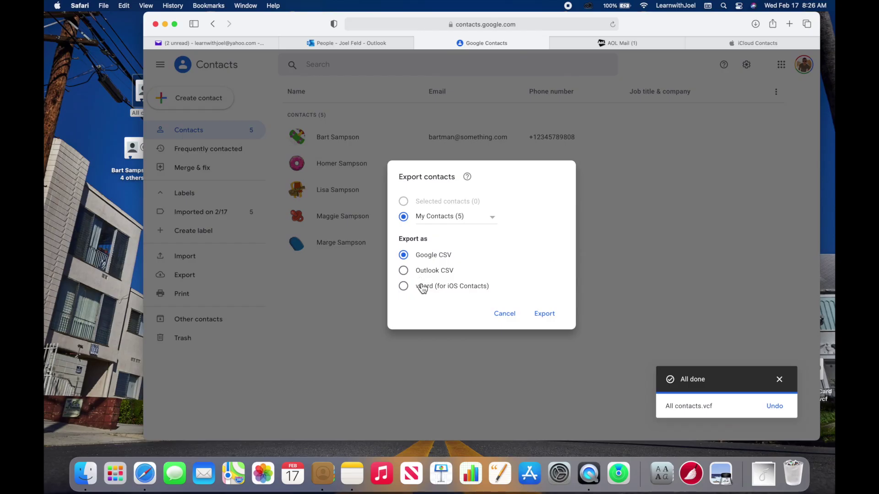
left_click(548, 315)
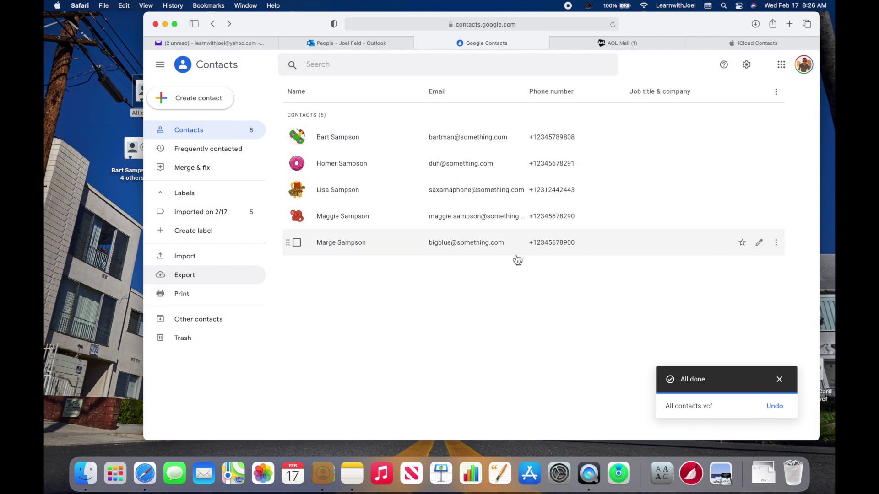
Step: Move contacts.csv from Downloads to the desktop and Quick Look it to confirm five names
left_click(760, 474)
left_click_drag(768, 446, 112, 212)
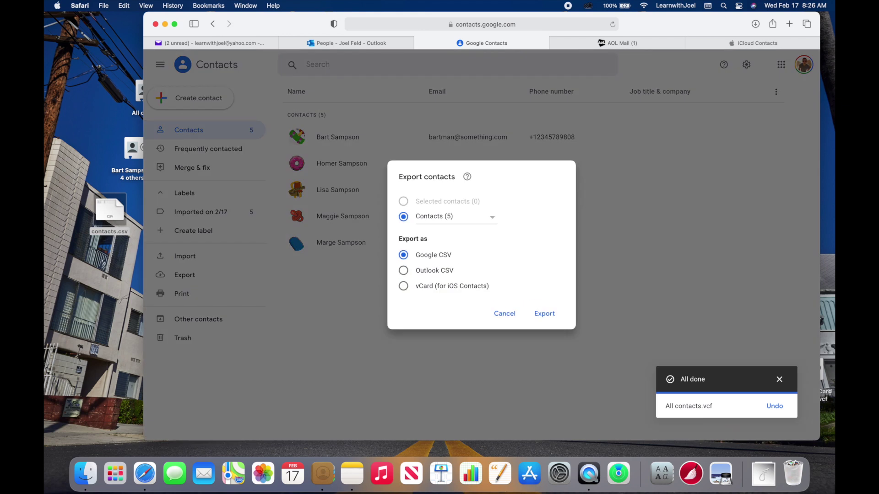
left_click(111, 213)
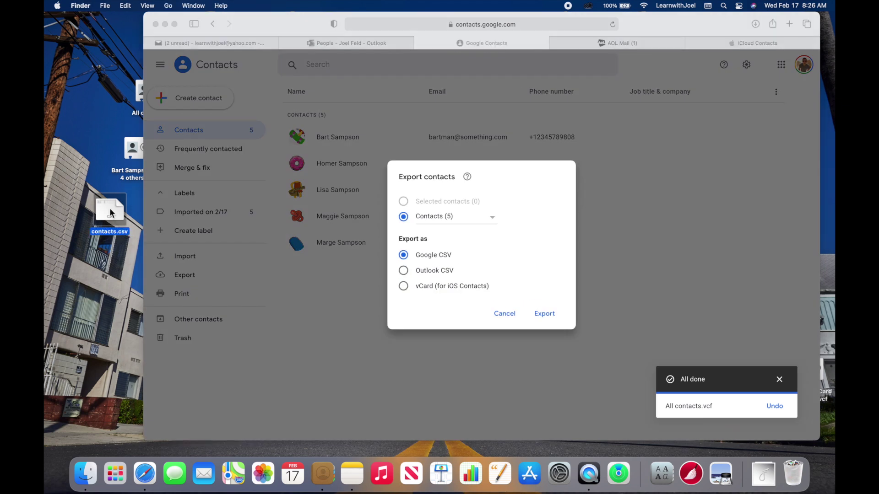
key("space")
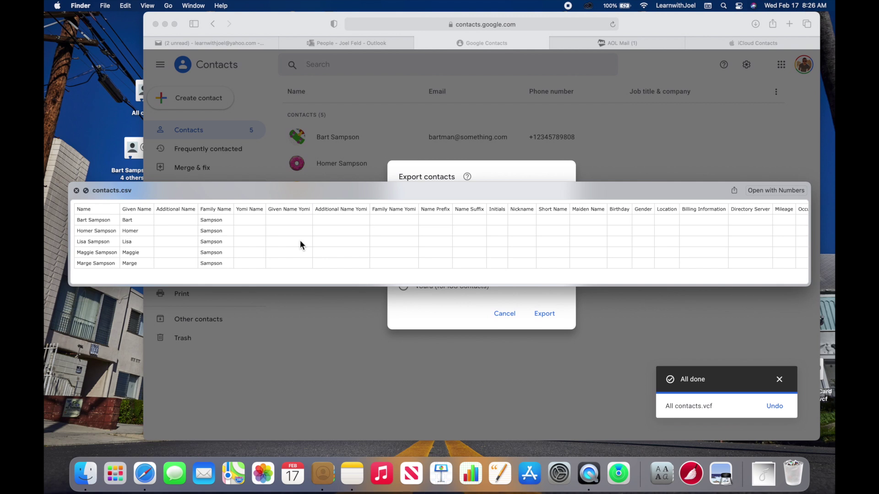
key("space")
left_click(504, 314)
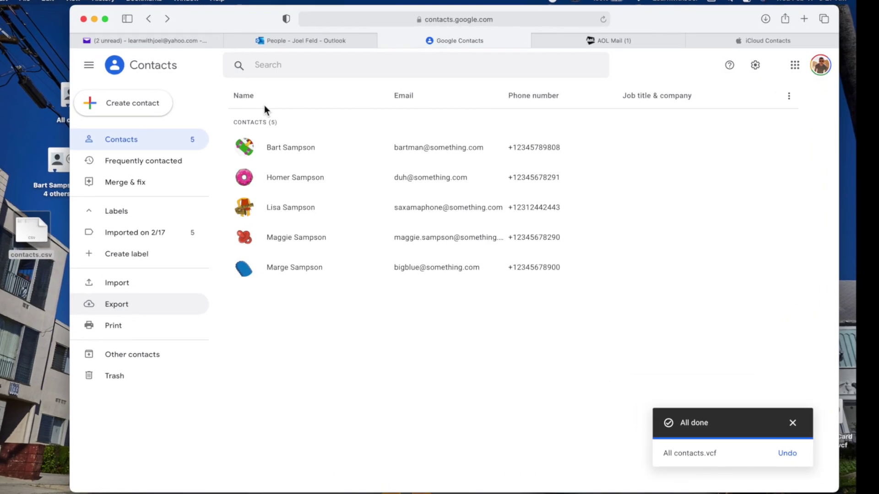
Step: Open Yahoo Mail's contacts panel and start importing contacts from another account
left_click(233, 43)
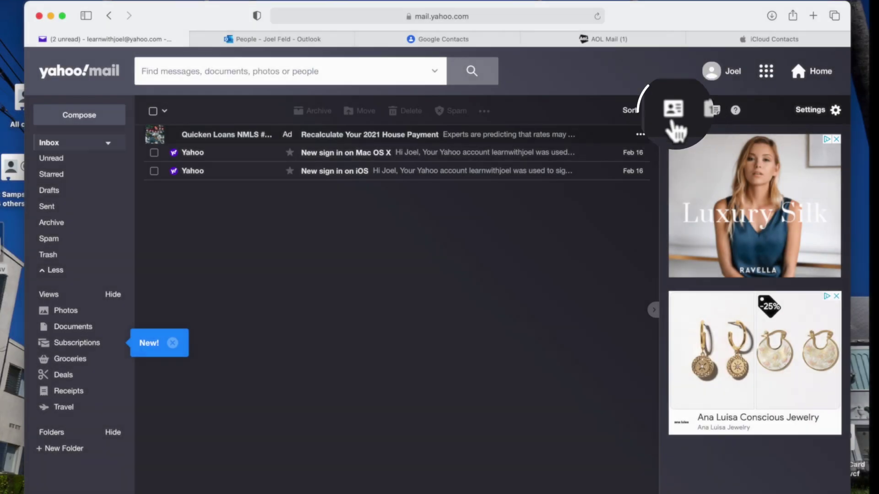
left_click(673, 115)
left_click(836, 165)
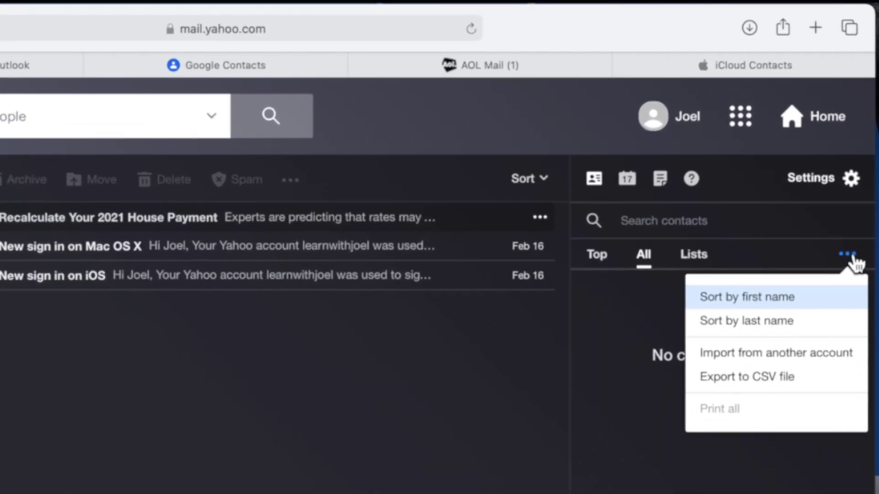
left_click(791, 353)
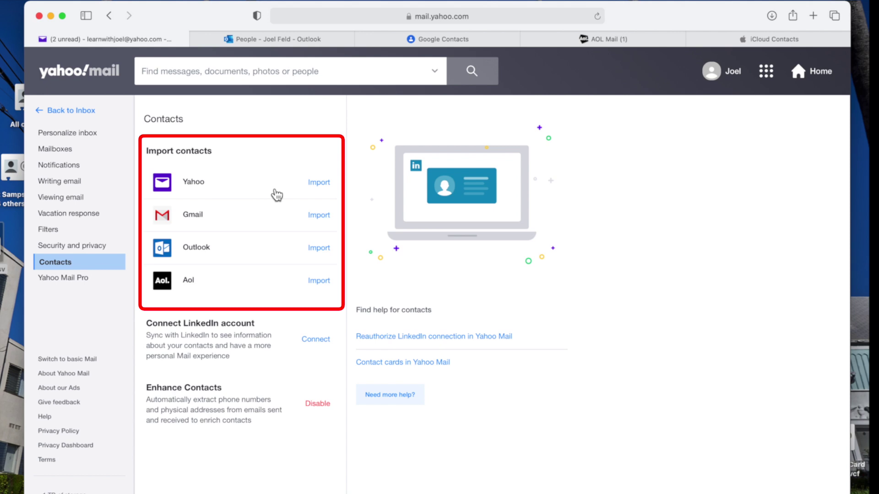
Step: Import the Gmail contacts into Yahoo after verifying the Google sign-in, then view the contacts list
left_click(319, 216)
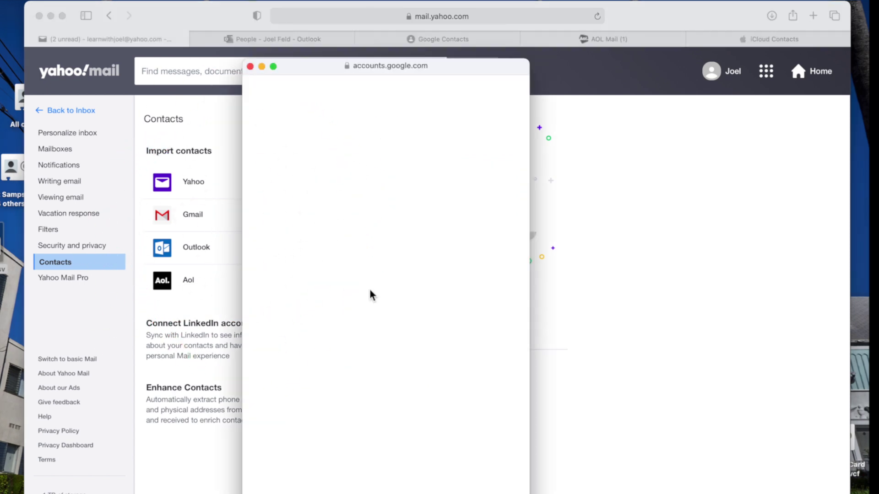
left_click(296, 213)
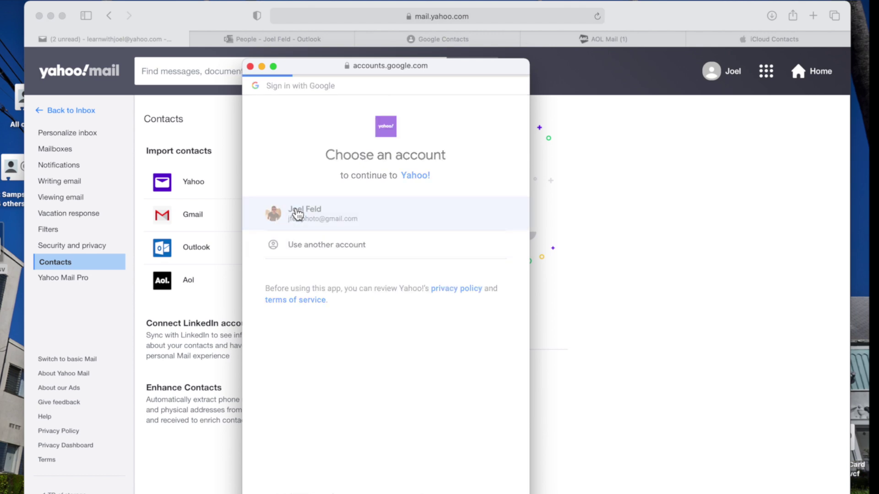
left_click(482, 471)
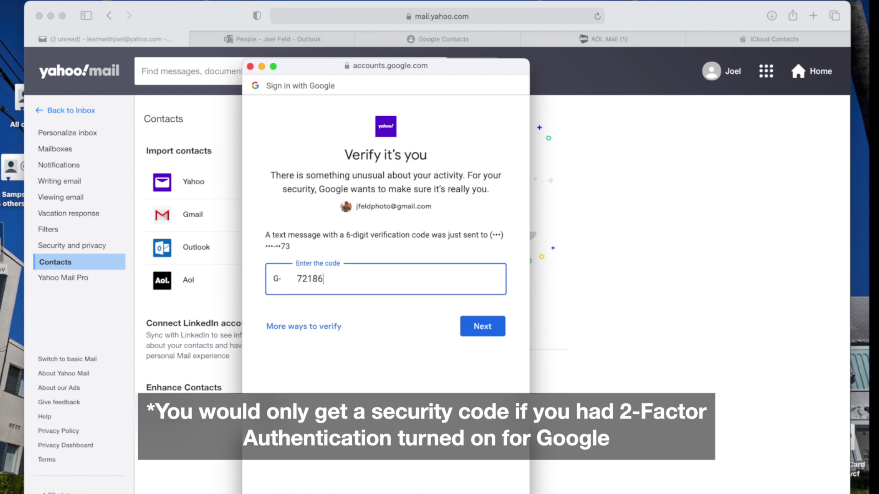
left_click(476, 328)
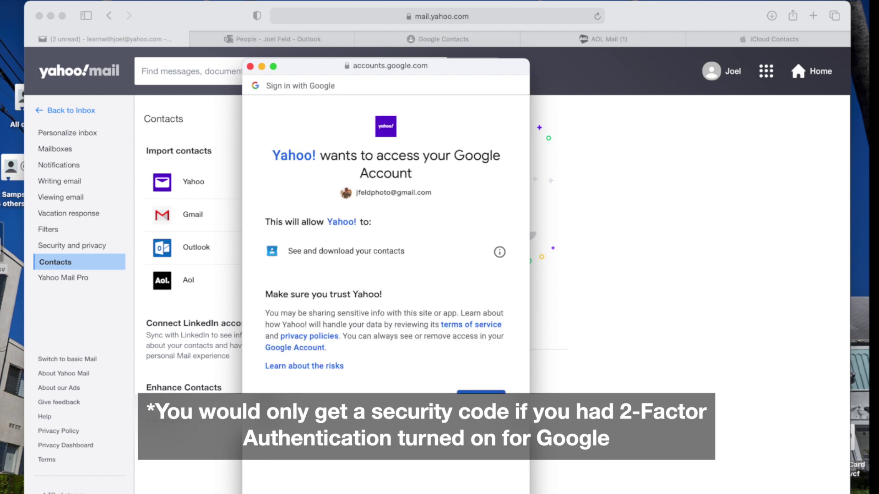
left_click(483, 401)
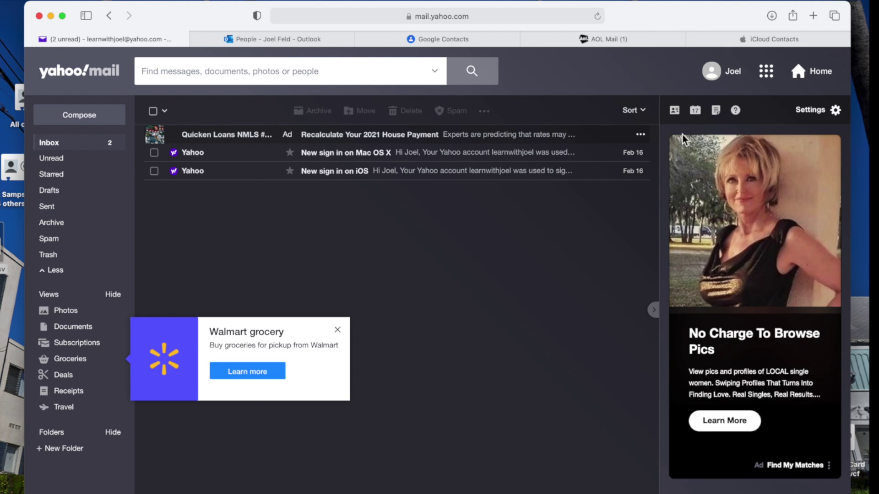
left_click(675, 118)
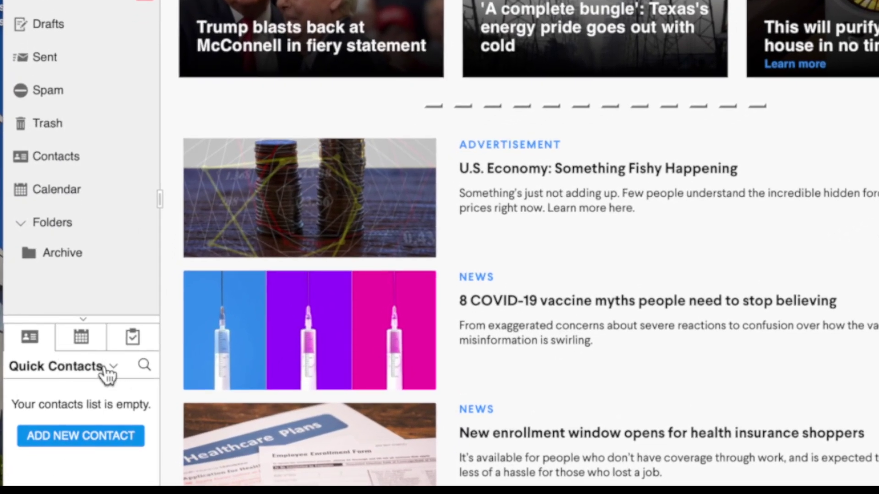
Step: Open AOL's full contacts page and import the All contacts vCard file, then reload
left_click(106, 367)
left_click(94, 452)
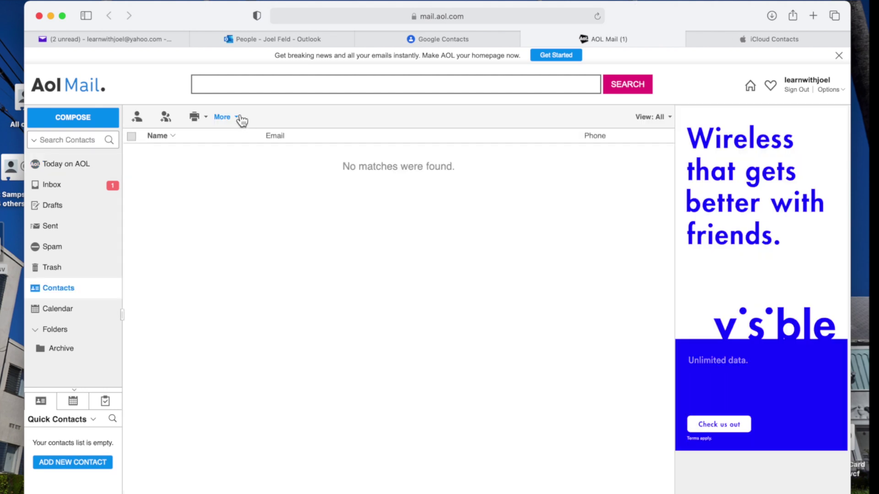
left_click(236, 118)
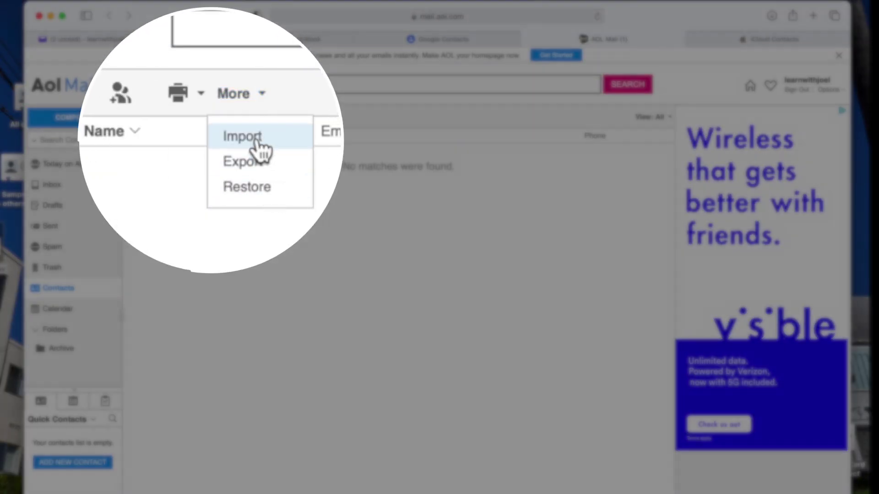
left_click(234, 141)
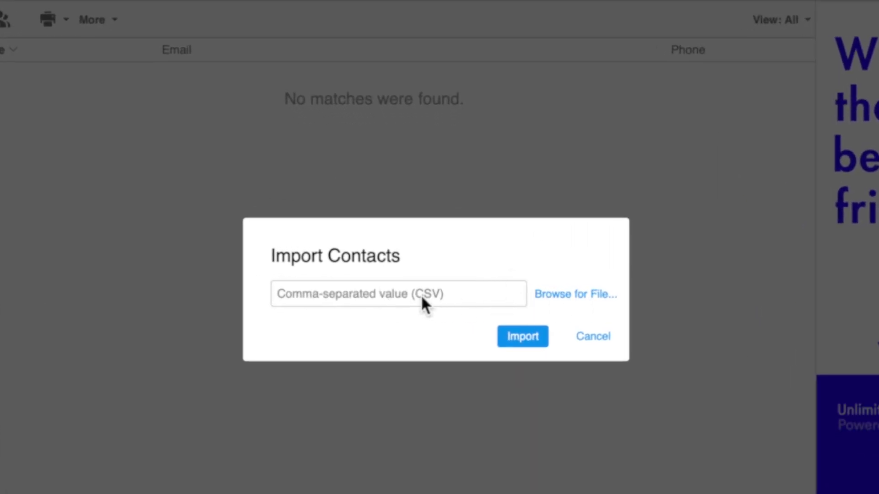
left_click(570, 303)
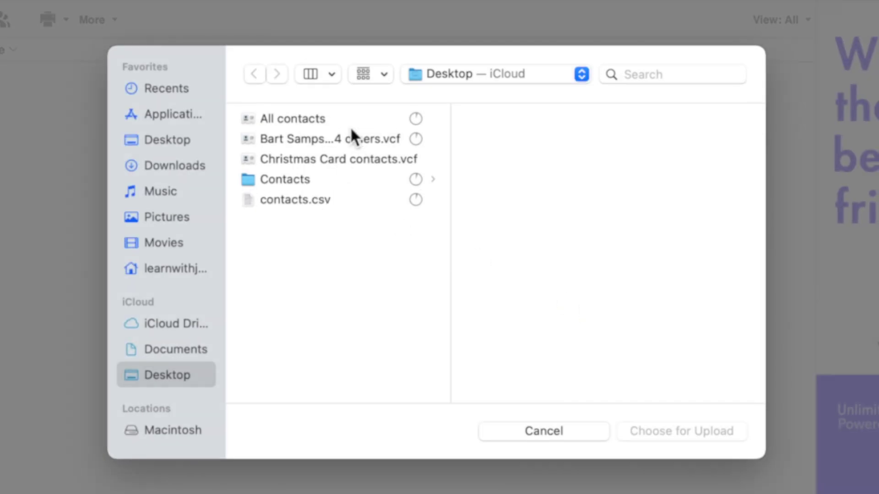
left_click(333, 120)
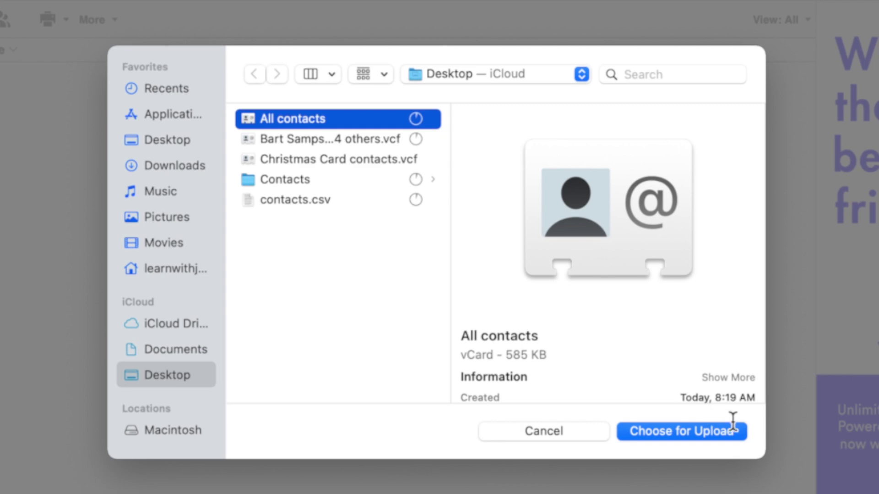
left_click(706, 433)
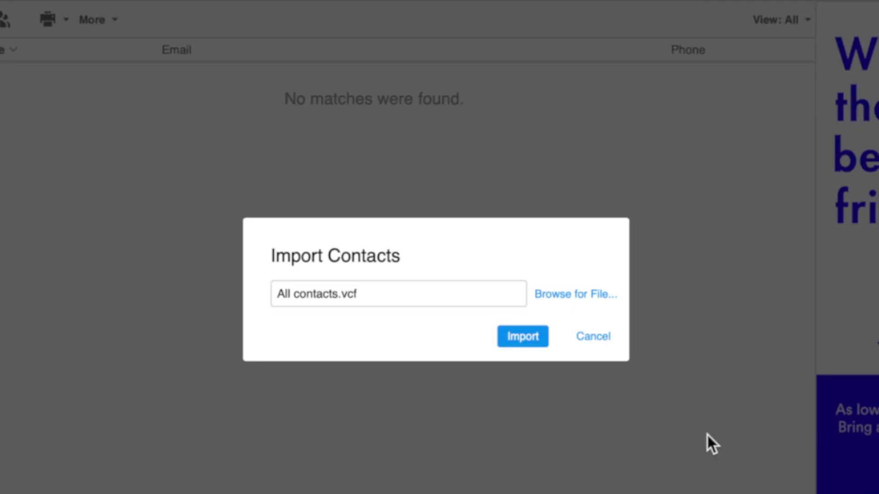
left_click(493, 316)
left_click(601, 9)
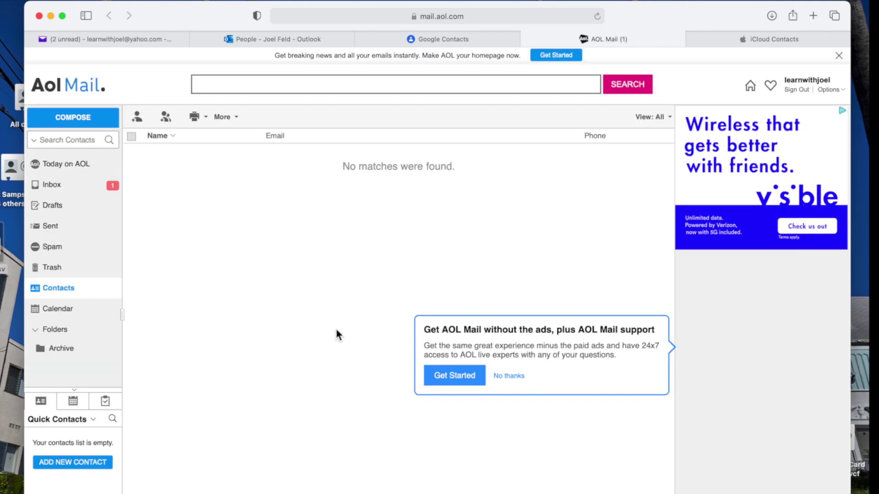
Step: Import the contacts.csv file into the AOL address book
left_click(223, 118)
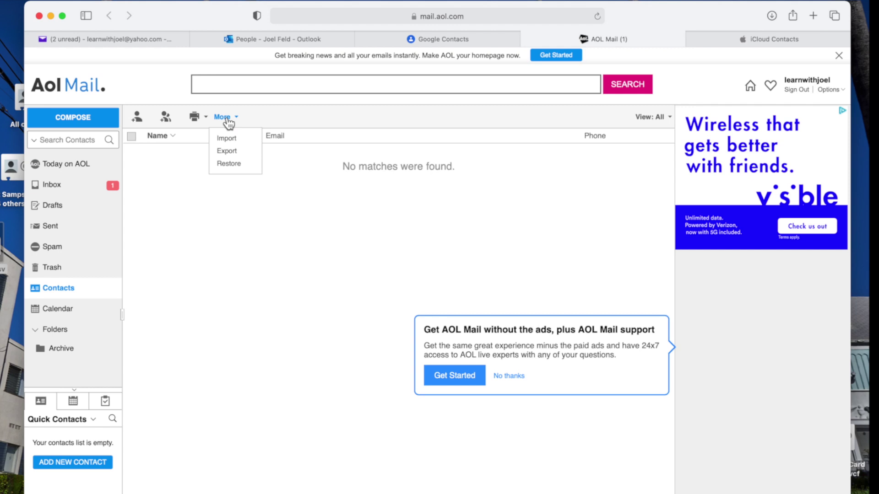
left_click(226, 139)
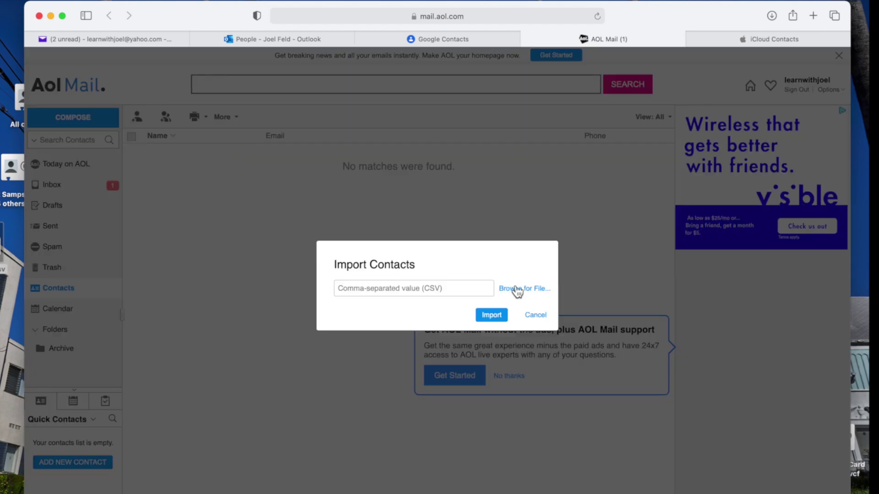
left_click(520, 293)
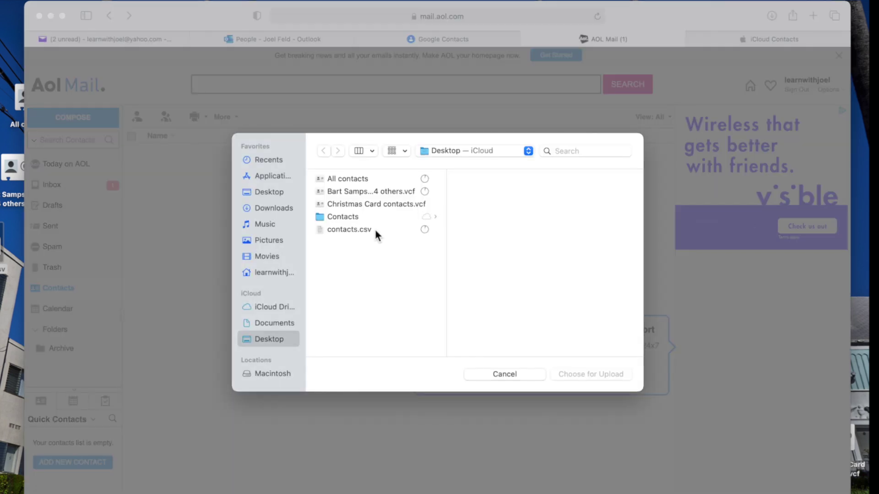
left_click(374, 229)
left_click(575, 378)
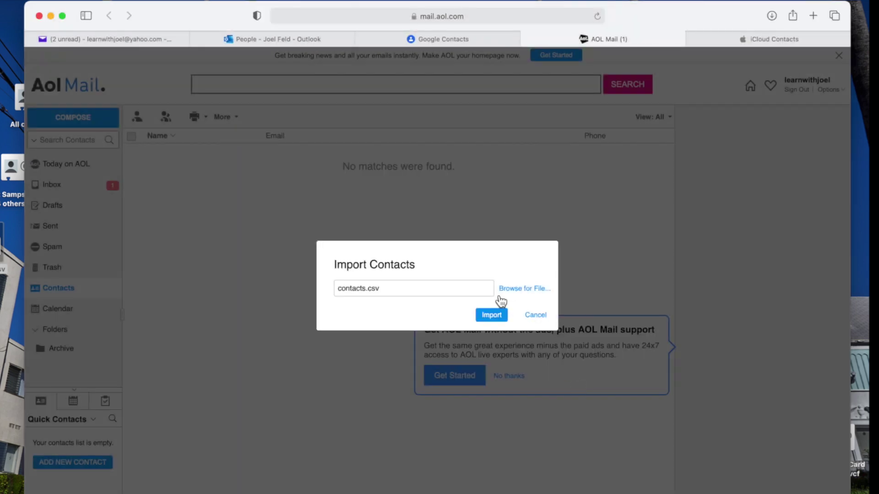
left_click(491, 316)
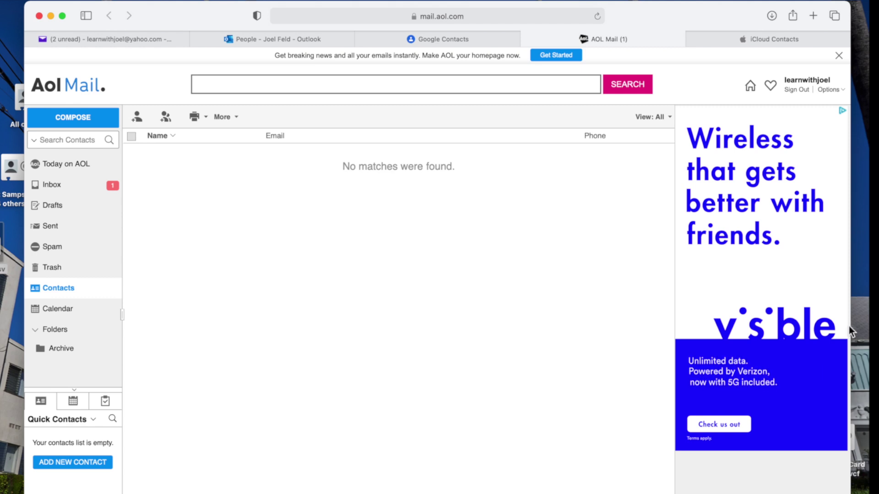
left_click(92, 189)
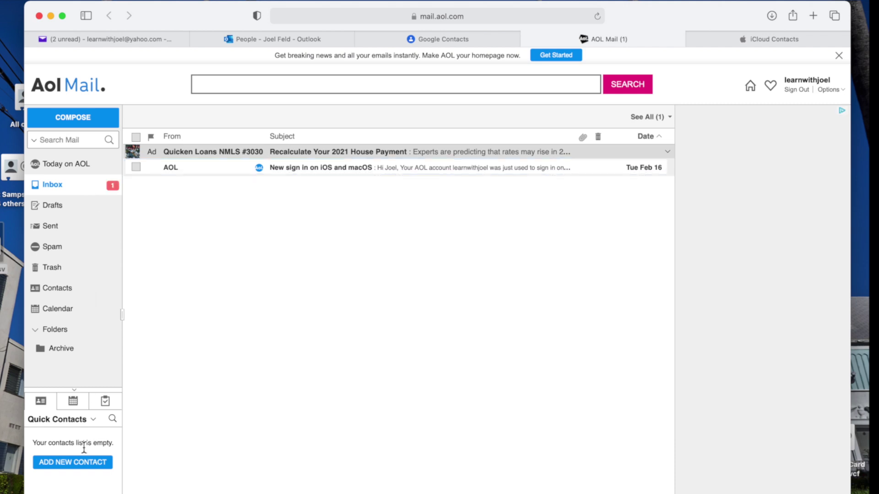
left_click(73, 404)
left_click(50, 405)
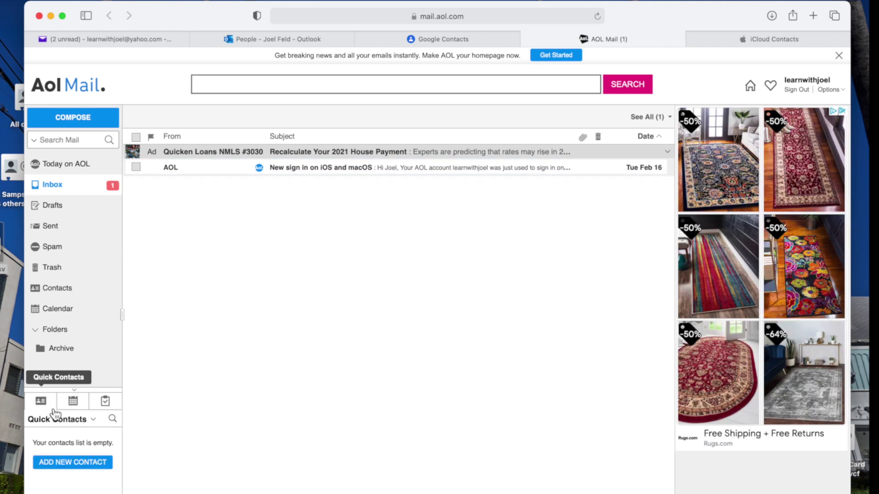
left_click(112, 170)
left_click(75, 437)
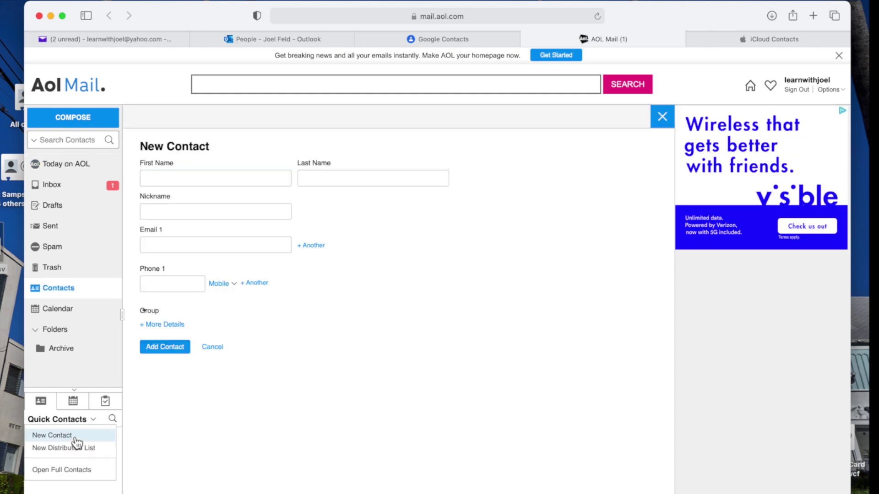
left_click(78, 470)
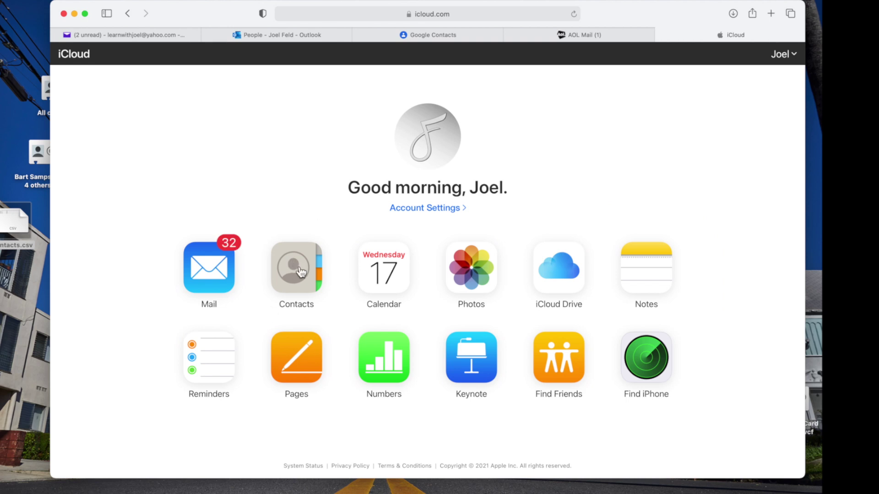
Step: Open iCloud Contacts, browse the Sampson Family and Tech Giants groups, and open the gear menu
left_click(301, 272)
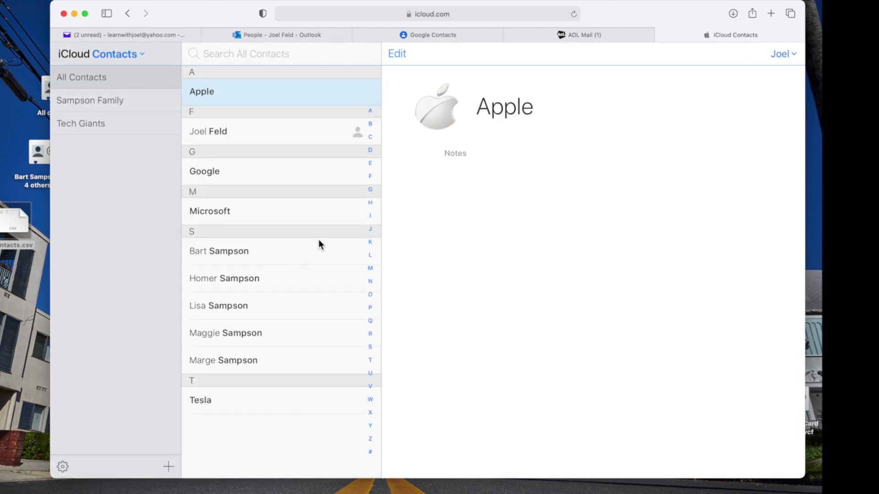
left_click(110, 99)
left_click(106, 129)
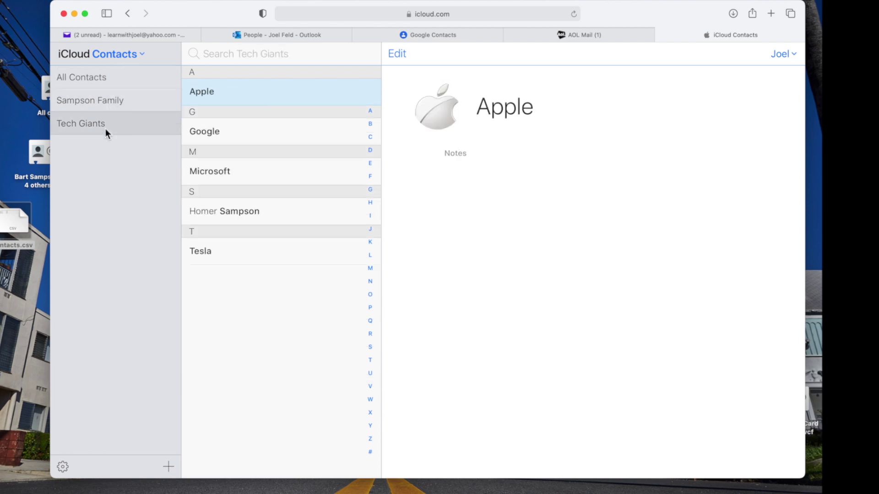
left_click(114, 102)
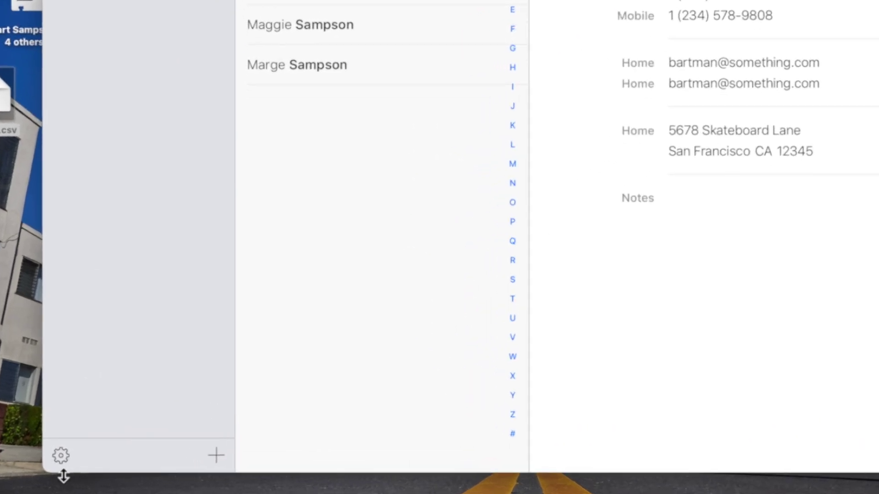
left_click(64, 454)
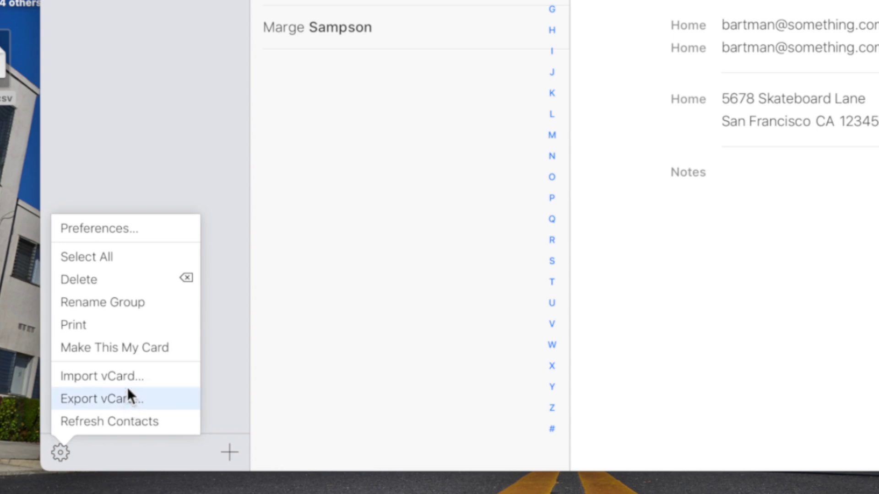
Step: Import the All contacts vCard from the Desktop into iCloud Contacts
left_click(117, 377)
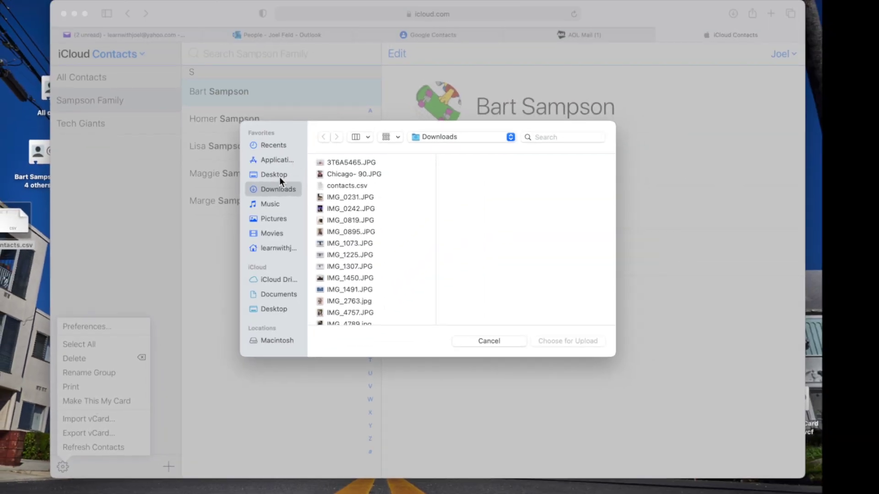
left_click(280, 177)
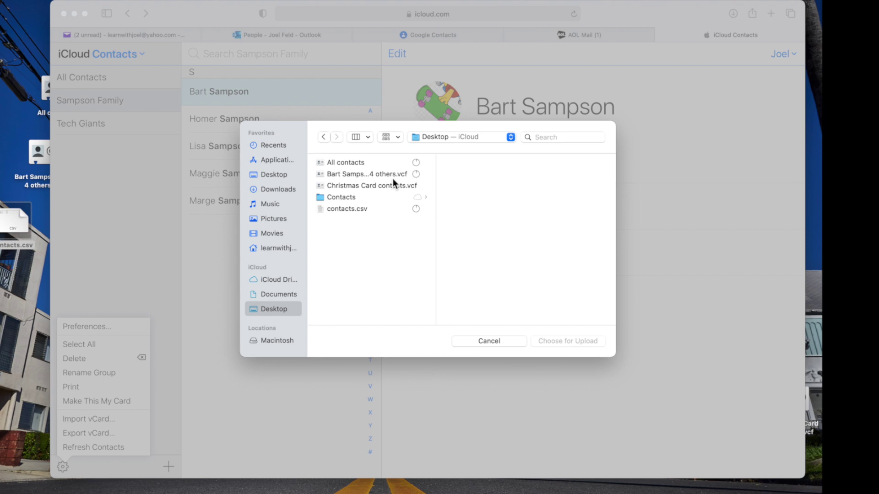
left_click(349, 164)
left_click(567, 344)
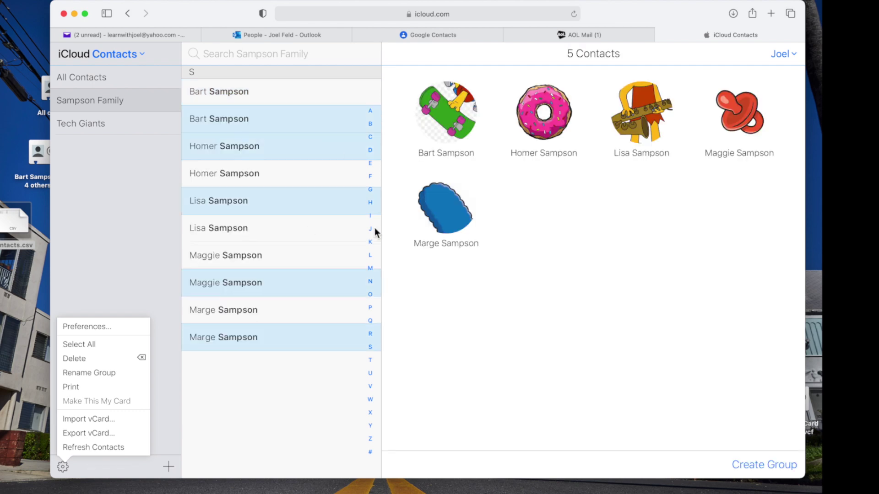
Step: Browse Tech Giants, then All Contacts to see each Sampson listed twice
left_click(282, 388)
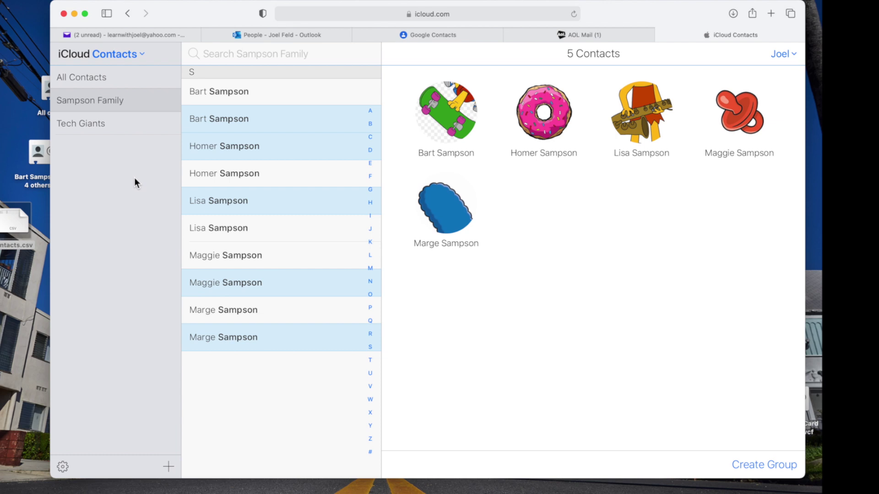
left_click(119, 130)
left_click(106, 78)
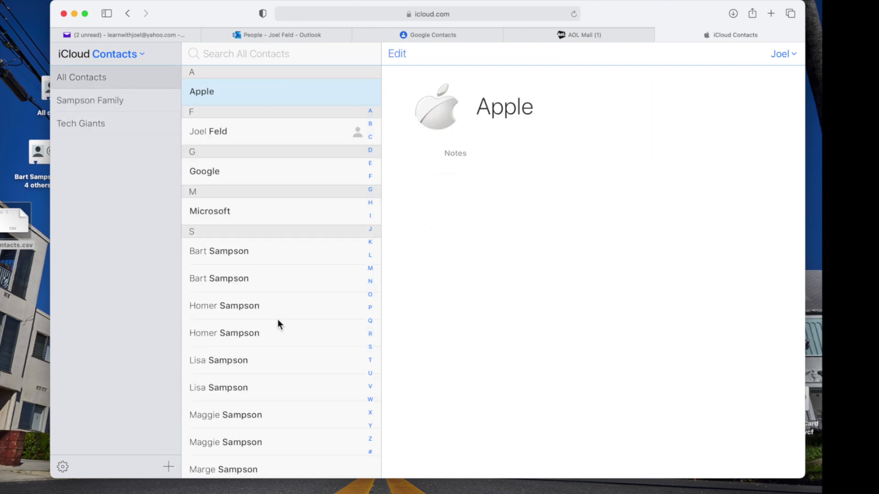
scroll(278, 320, "down", 2)
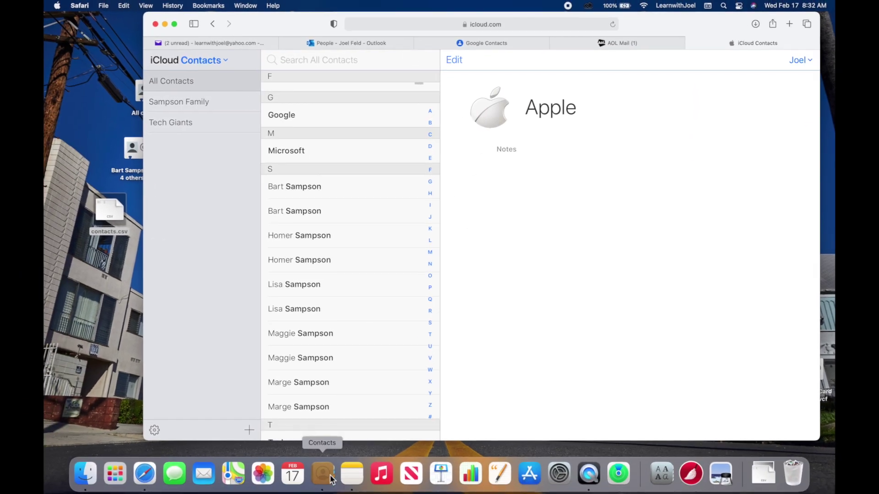
Step: In Mac Contacts' All iCloud list, run Card > Look for Duplicates and merge all duplicate cards
left_click(323, 474)
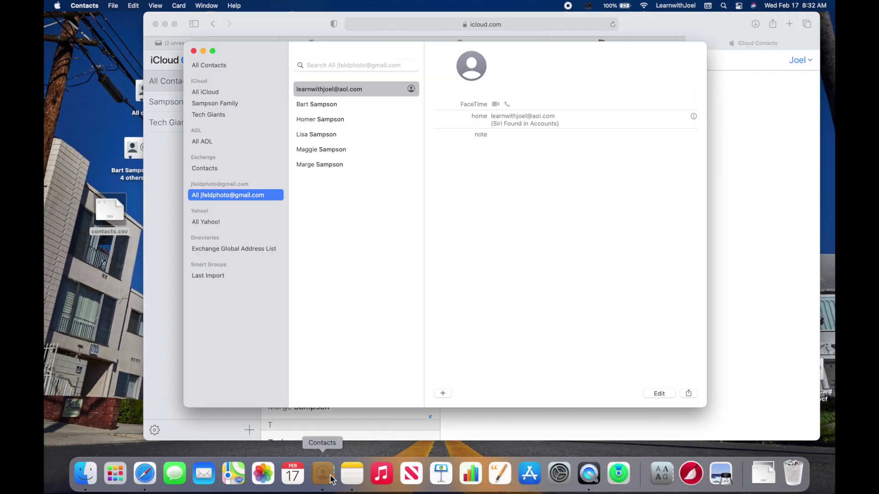
left_click(212, 94)
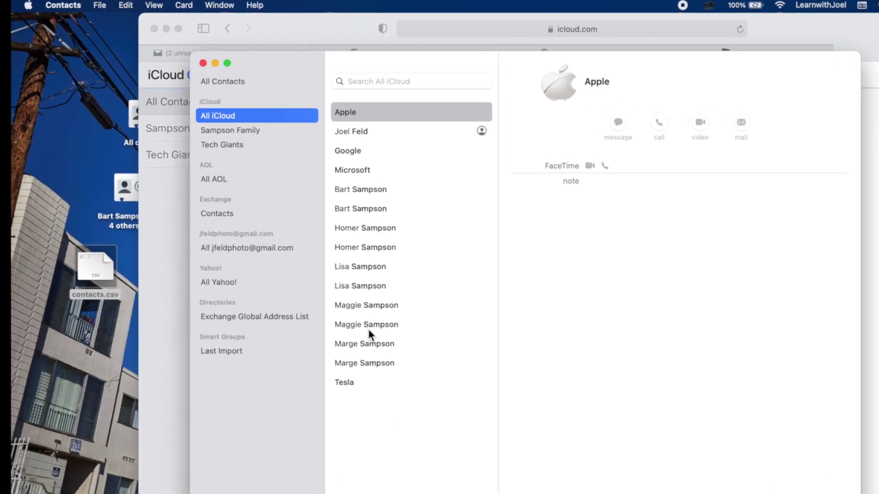
left_click(366, 341)
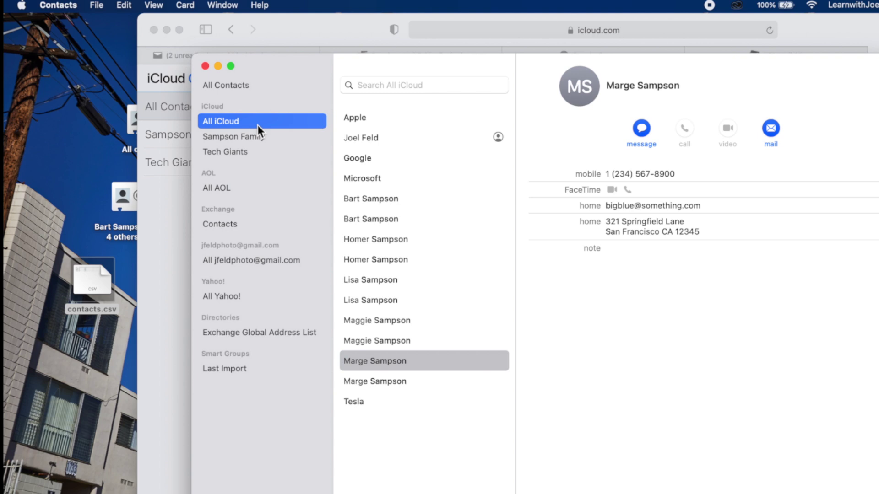
left_click(192, 1)
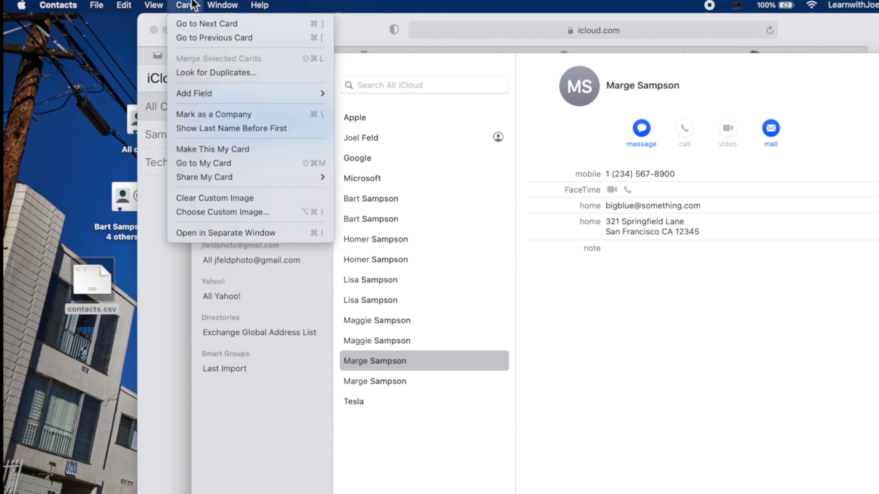
left_click(212, 70)
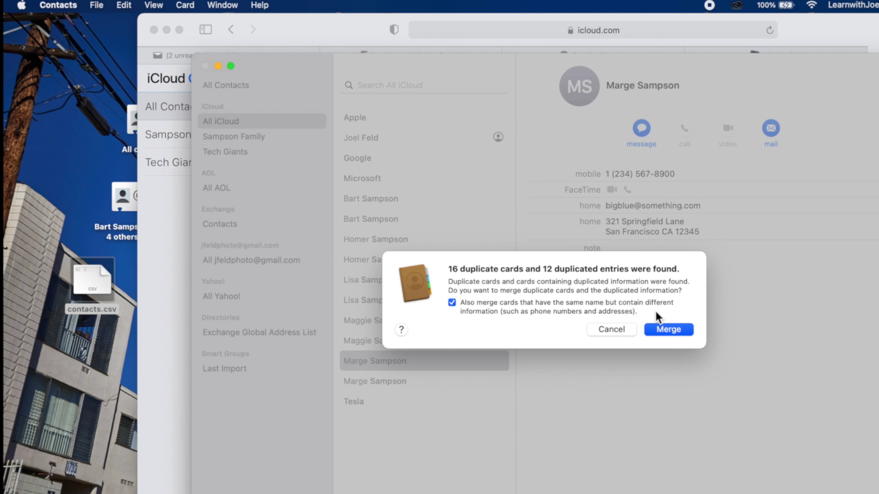
left_click(669, 330)
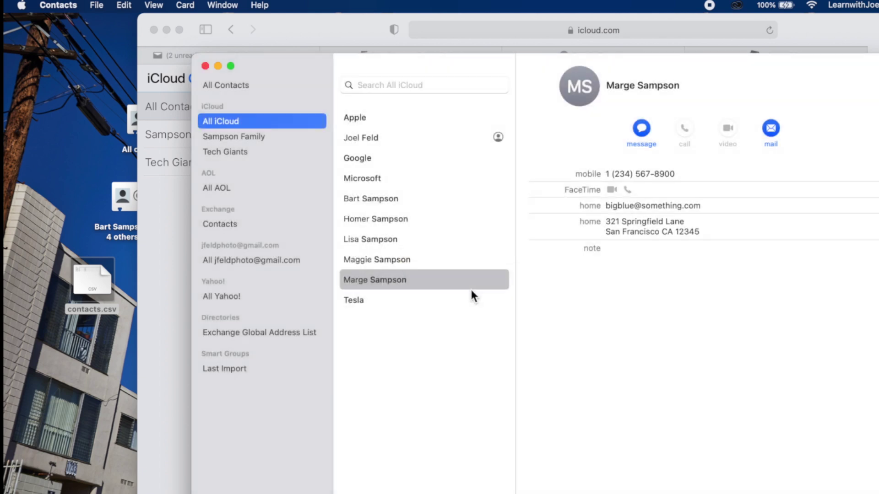
Step: Inspect a merged contact card, then browse the AOL, Exchange, Gmail and Yahoo! contact lists
left_click(413, 245)
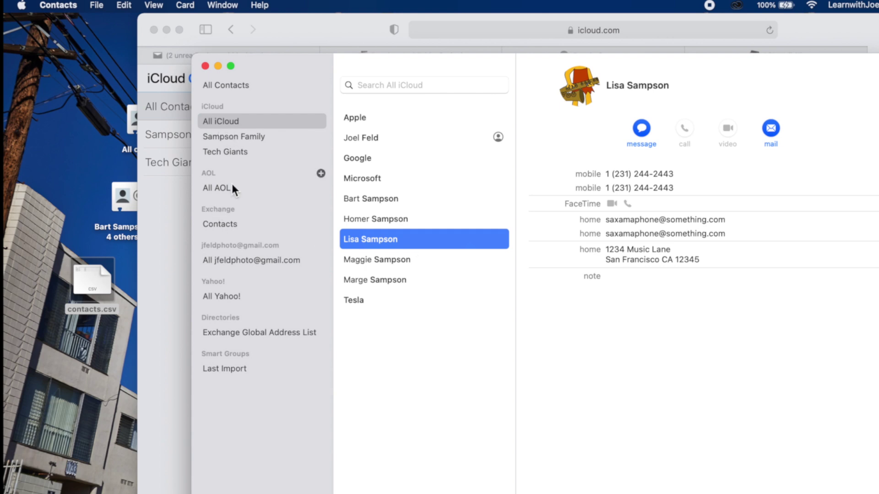
left_click(221, 188)
left_click(220, 224)
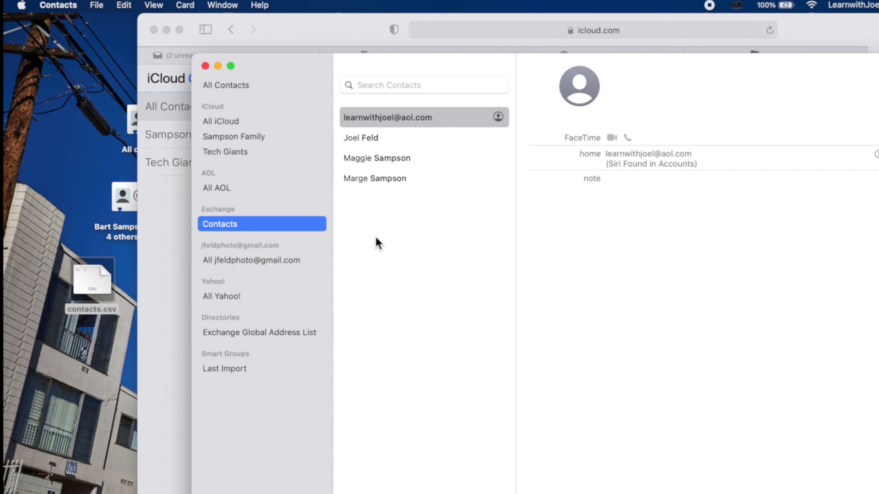
left_click(281, 260)
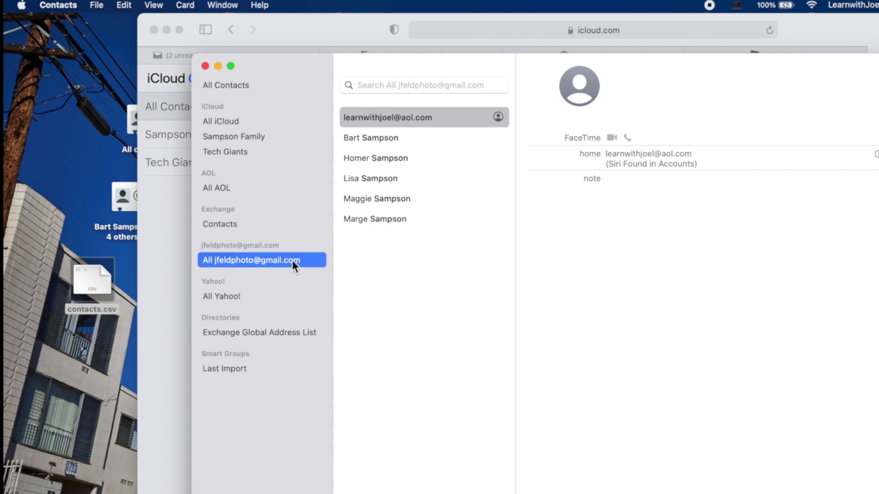
left_click(245, 298)
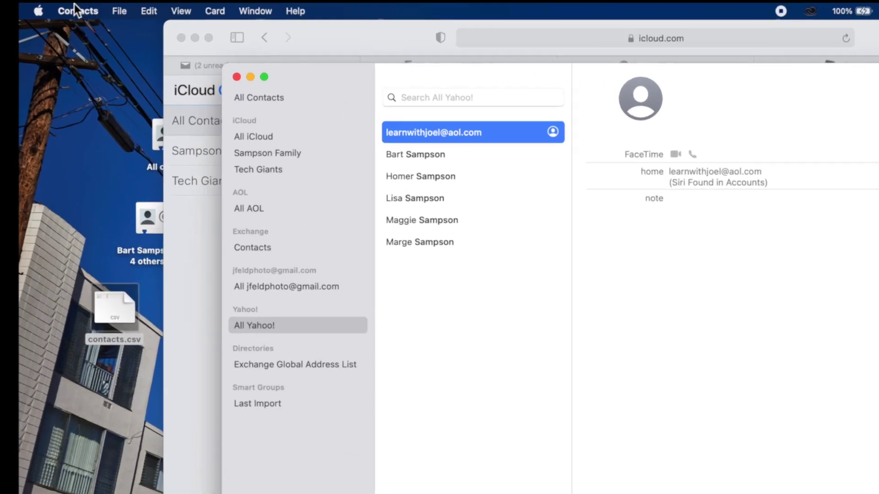
Step: Open Internet Accounts in System Preferences
left_click(25, 14)
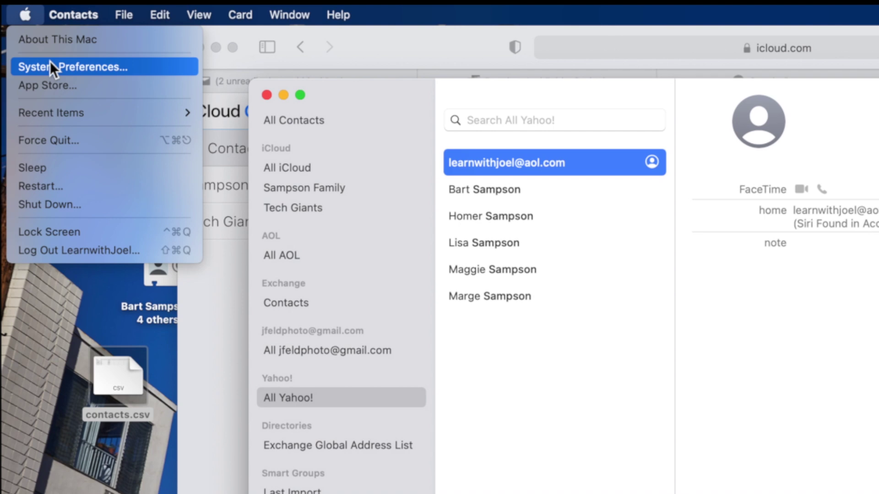
left_click(49, 64)
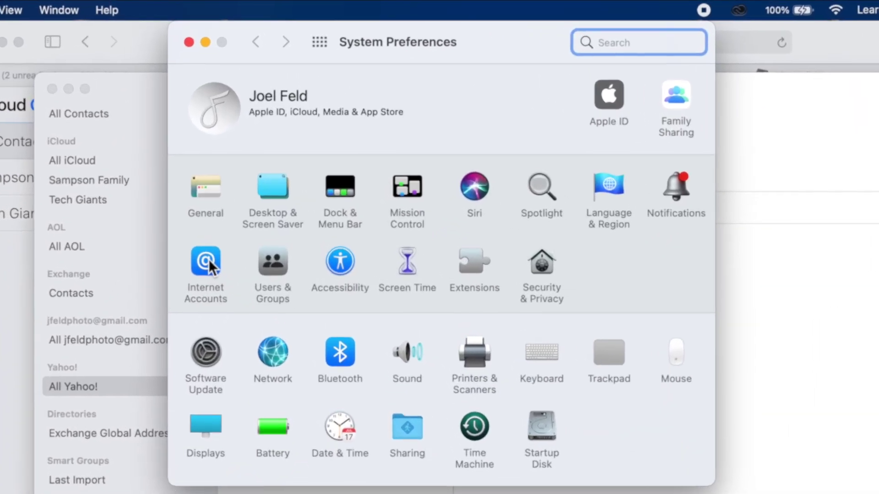
left_click(281, 151)
Step: Review sync options for the Yahoo!, Comcast, AOL, Google and Exchange accounts, confirming Contacts is enabled
left_click(251, 229)
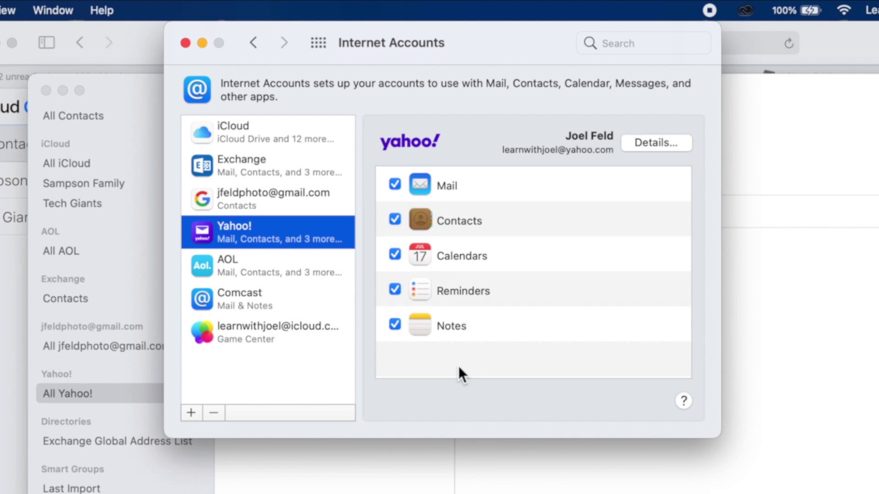
left_click(270, 293)
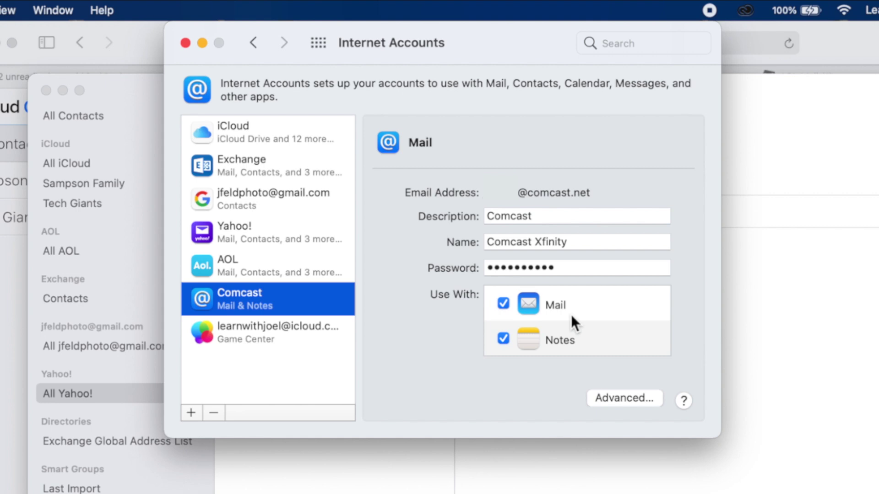
left_click(298, 264)
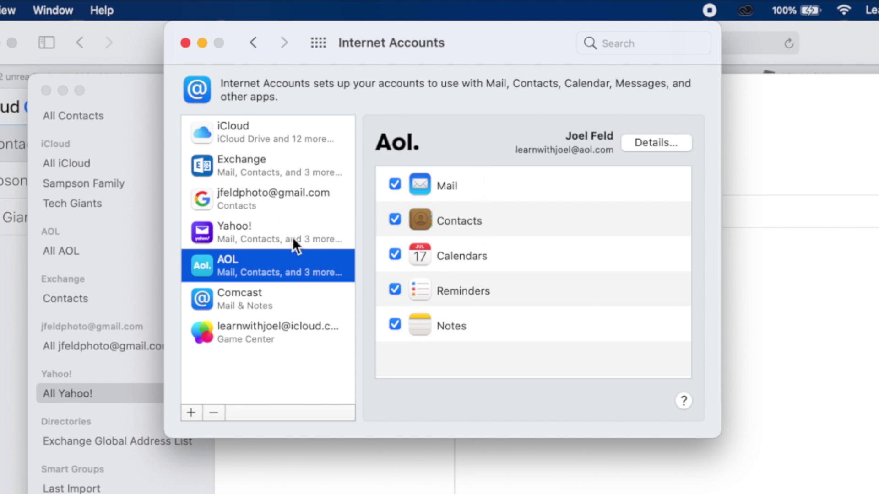
left_click(277, 208)
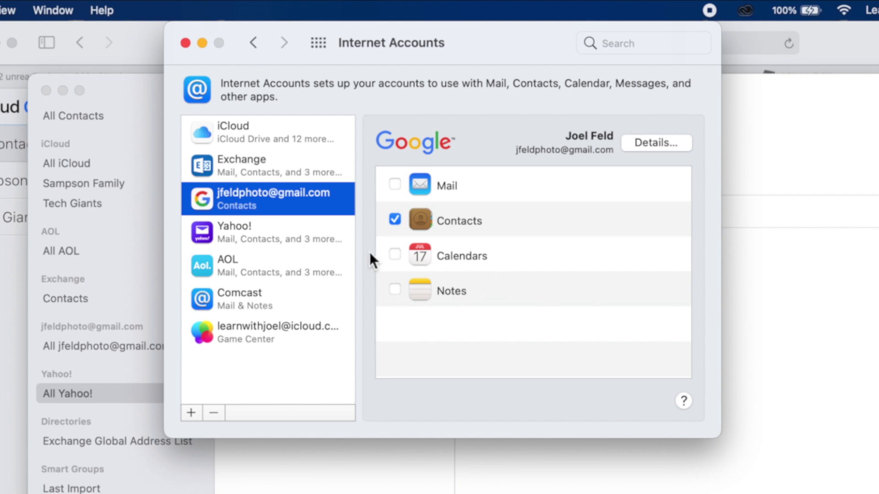
left_click(264, 167)
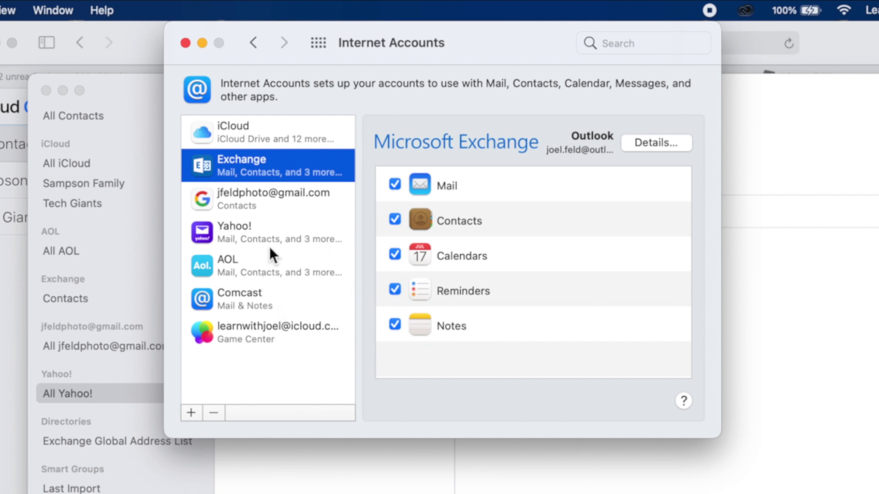
left_click(270, 213)
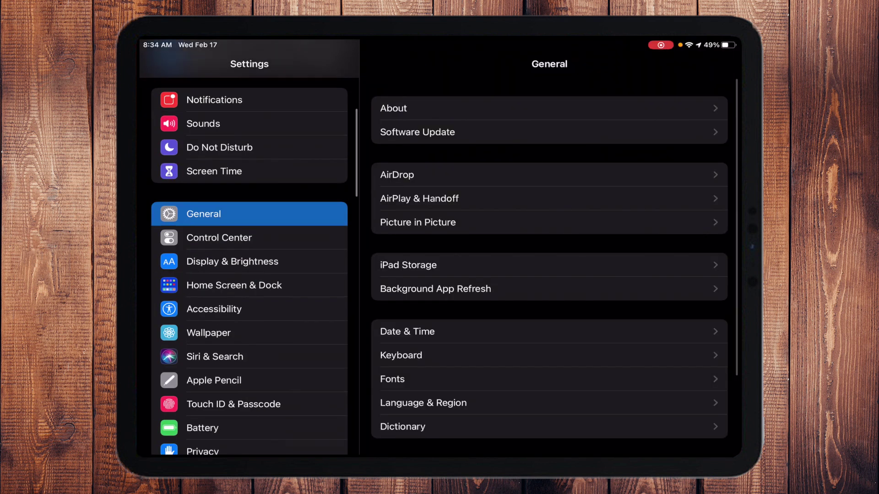
Step: Check via Mail > Accounts that the iPad's iCloud account has Contacts syncing turned on
scroll(249, 266, "down", 7)
left_click(203, 253)
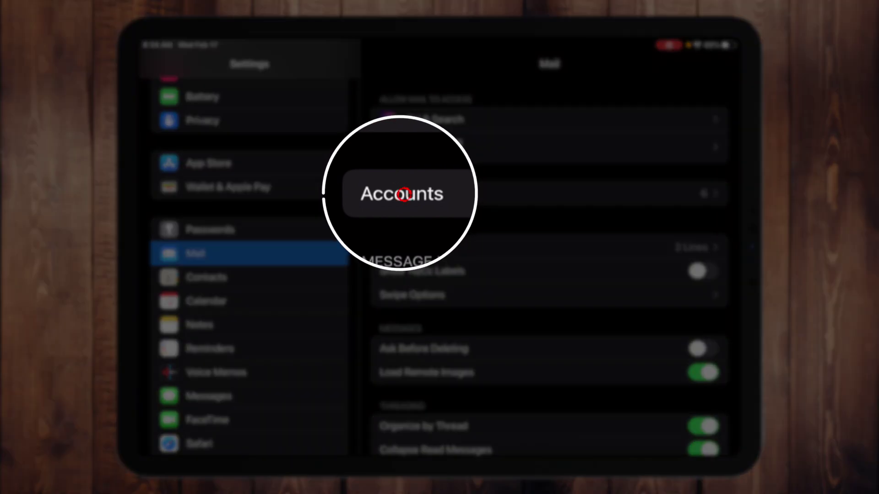
left_click(400, 193)
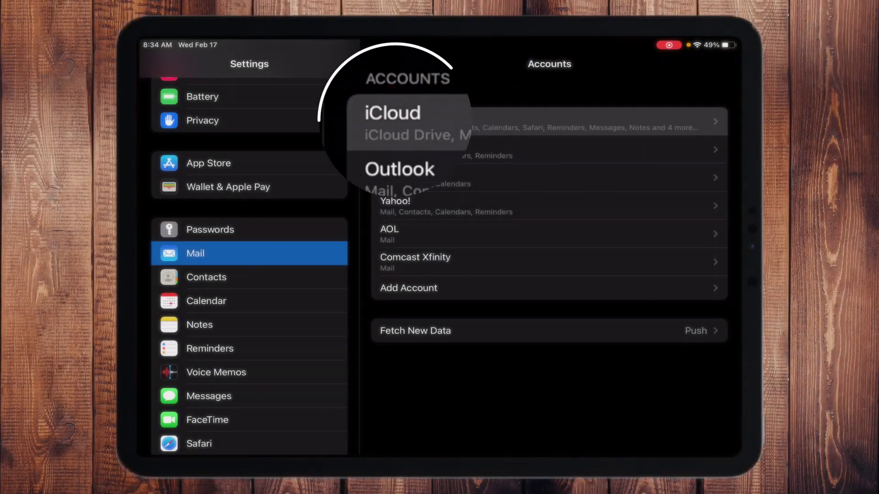
left_click(395, 121)
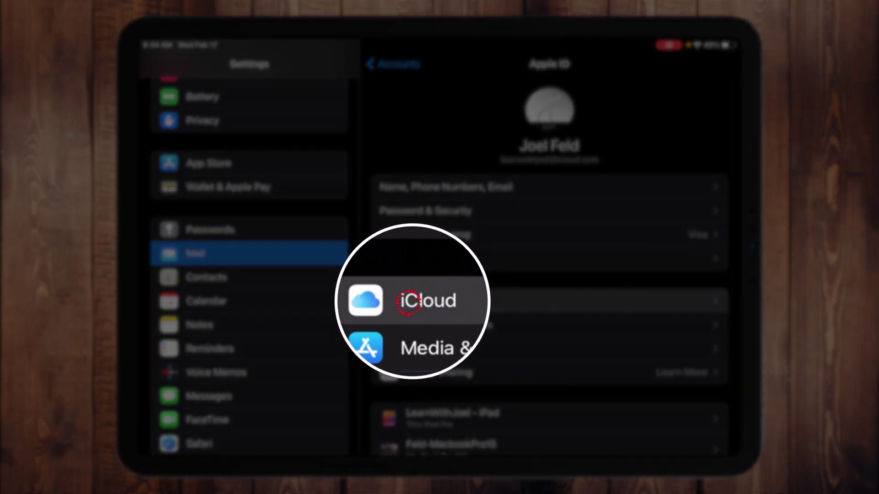
left_click(421, 300)
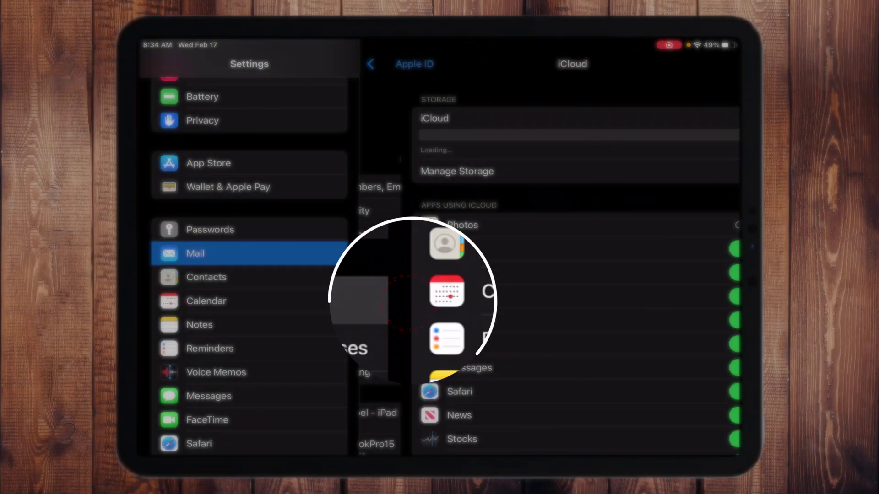
scroll(549, 266, "down", 5)
scroll(549, 266, "down", 3)
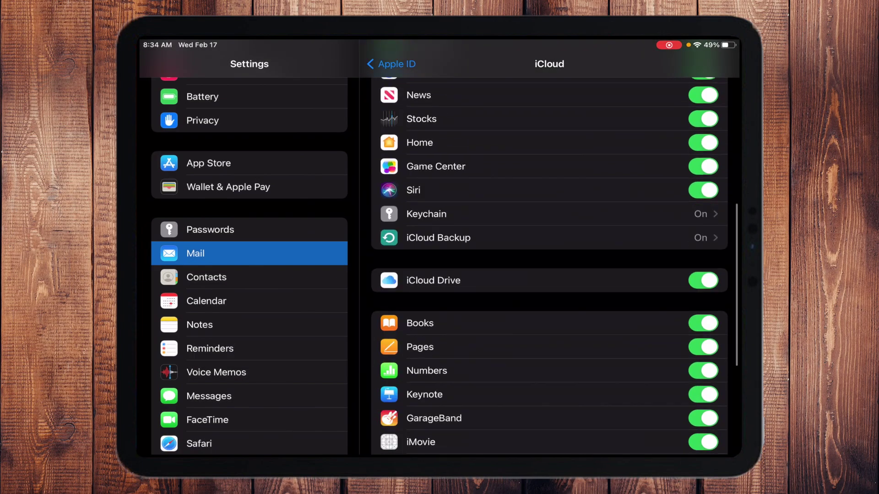
scroll(549, 265, "down", 3)
scroll(550, 266, "up", 8)
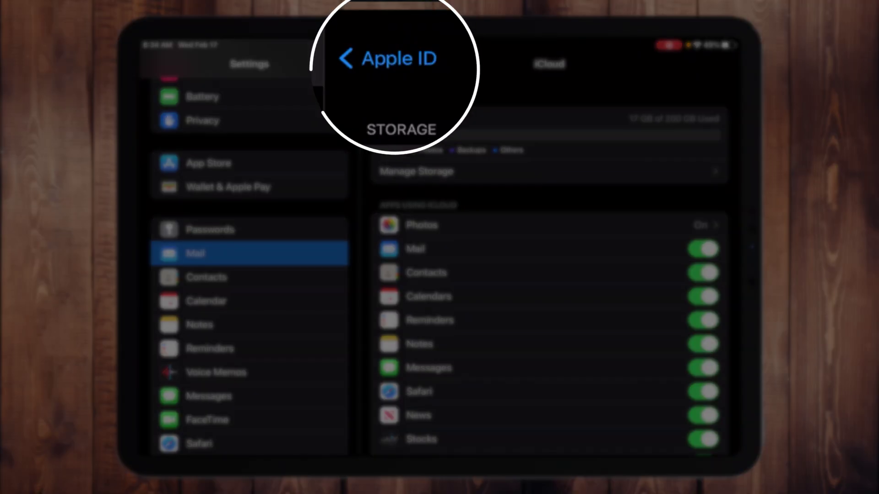
left_click(391, 63)
Step: Check the Outlook, Gmail, Yahoo!, AOL and Comcast Xfinity accounts' sync options on the iPad
left_click(394, 64)
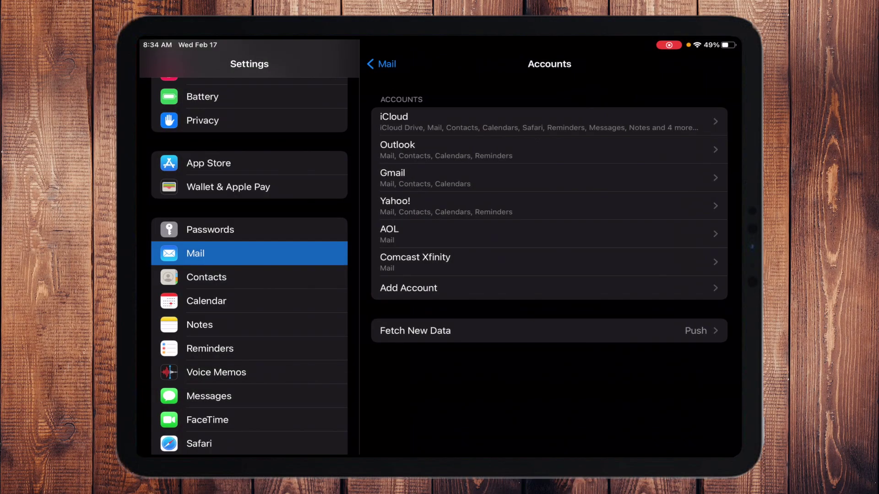
left_click(397, 145)
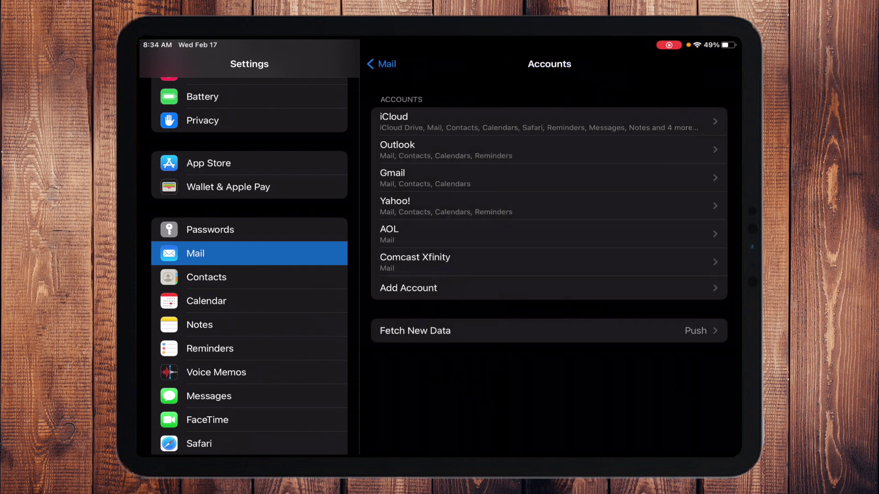
left_click(398, 176)
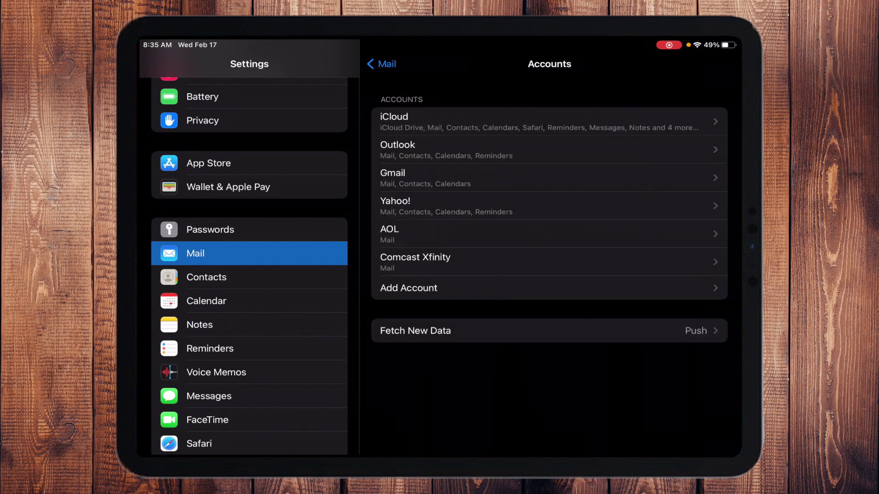
left_click(399, 176)
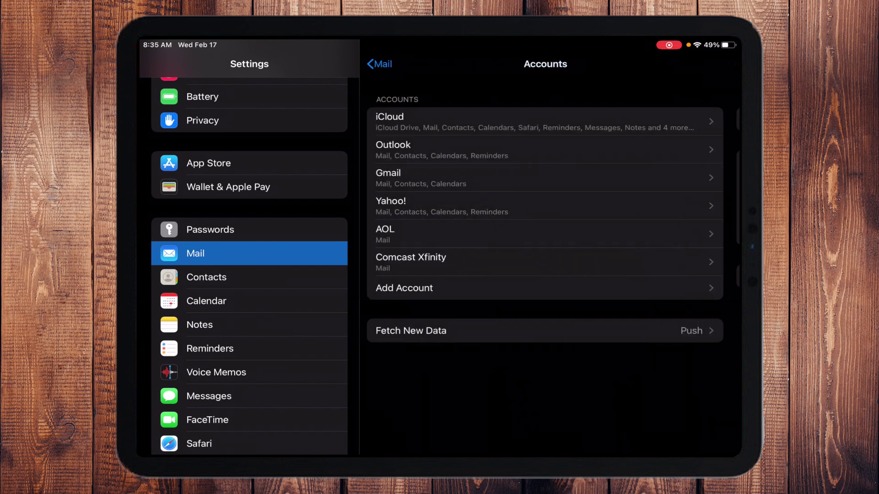
left_click(390, 206)
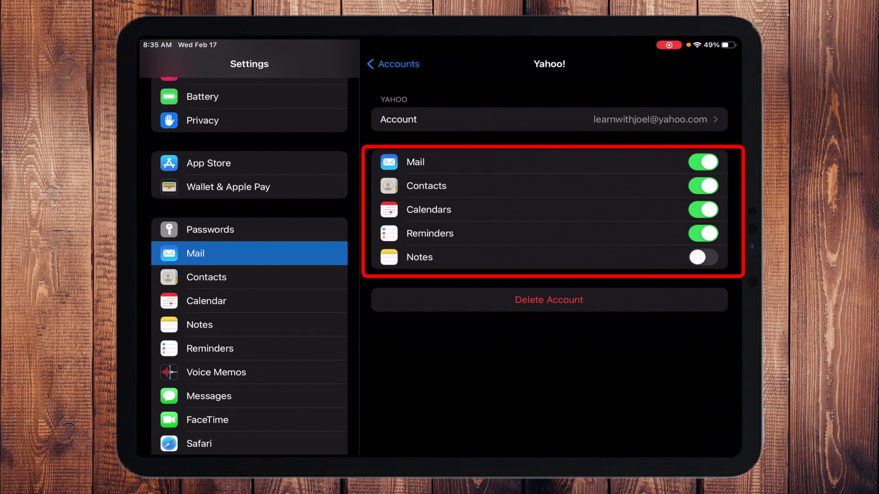
left_click(393, 64)
left_click(390, 227)
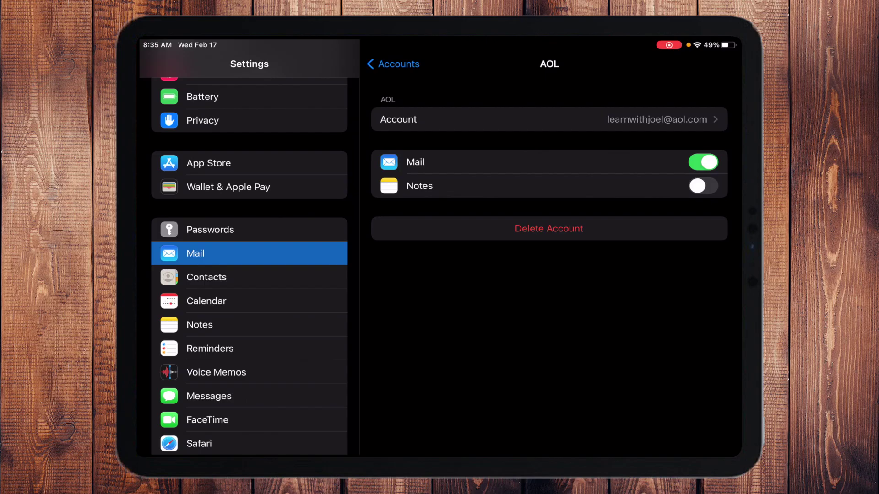
left_click(393, 64)
left_click(458, 257)
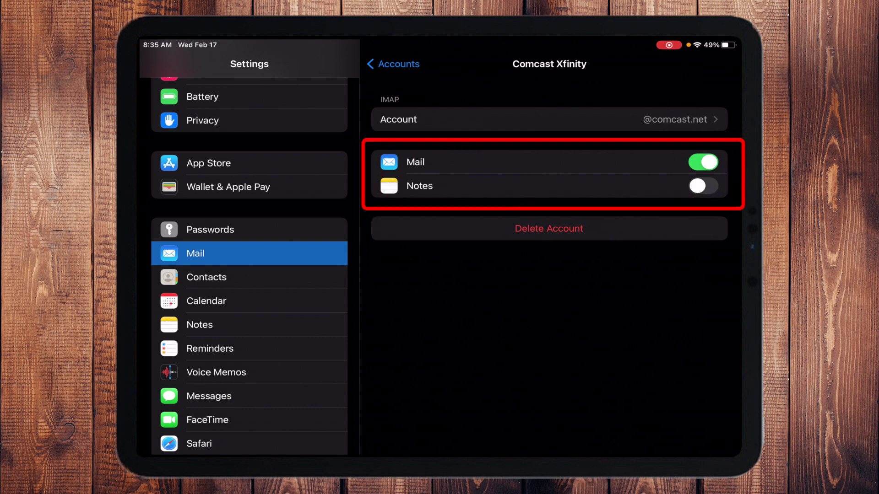